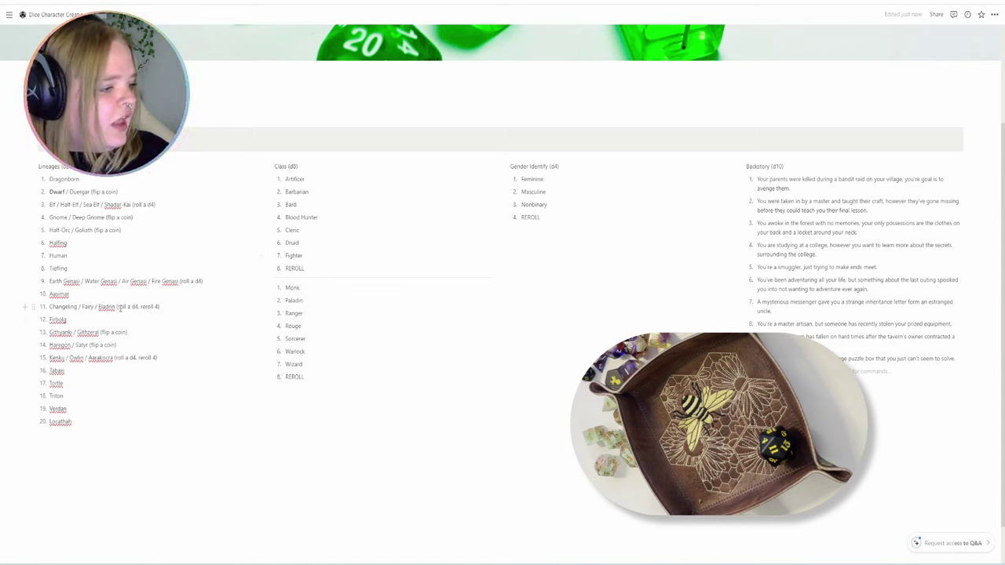
Give lineage entry 11 (Changeling / Fairy / Eladrin) a yellow background and make the word Fairy bold.
click(33, 307)
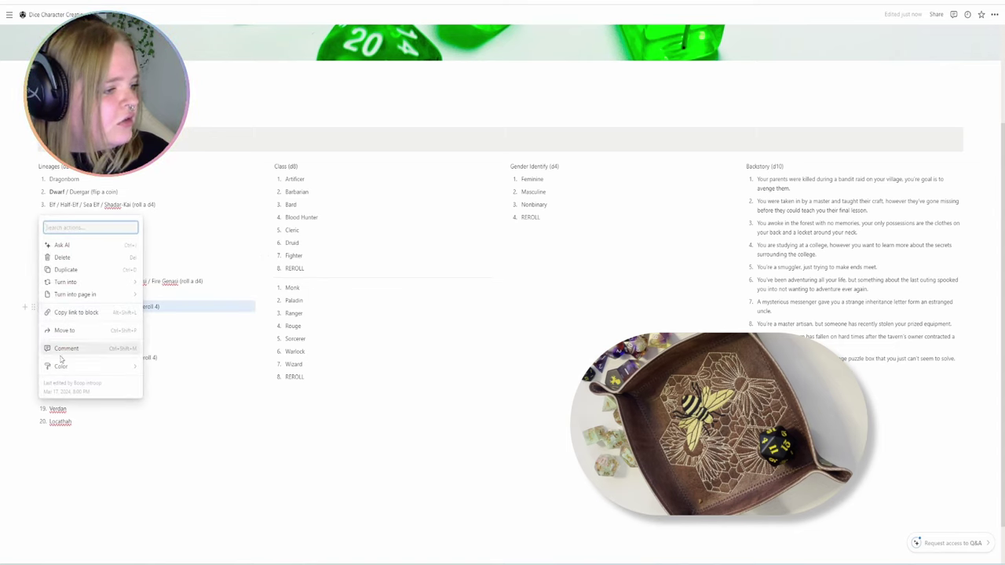
mouse_move(55, 366)
click(175, 455)
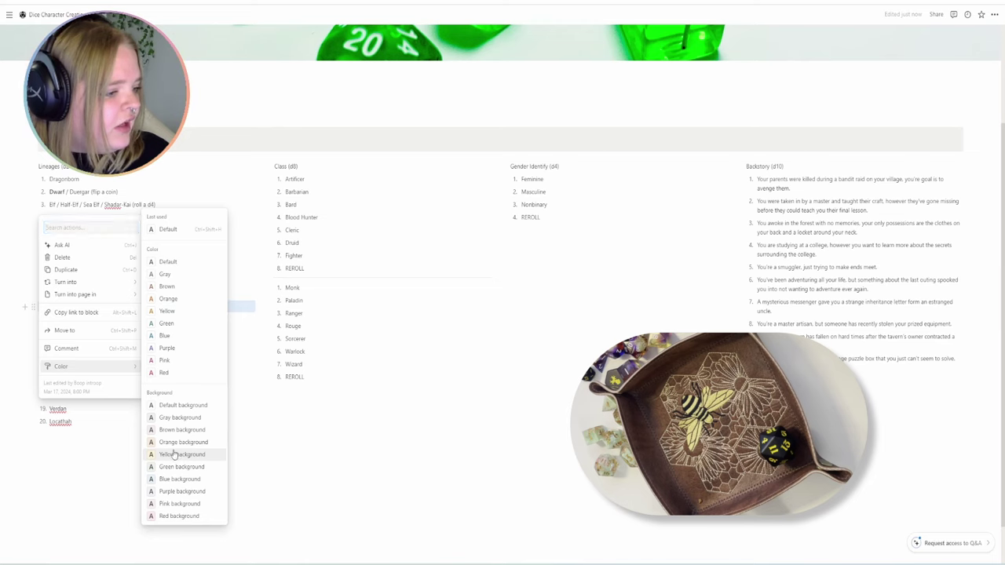
click(163, 306)
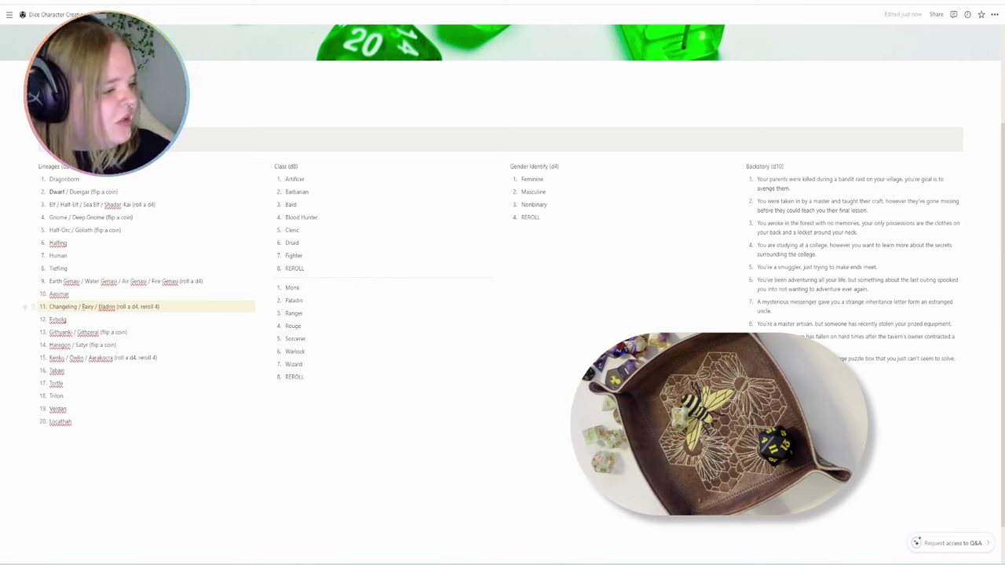
double_click(88, 307)
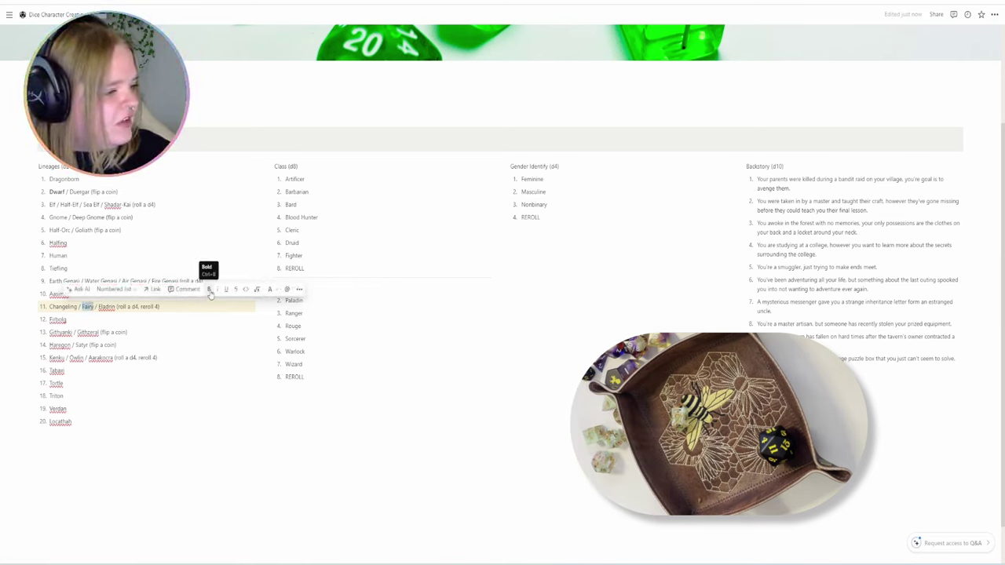
click(209, 292)
click(229, 381)
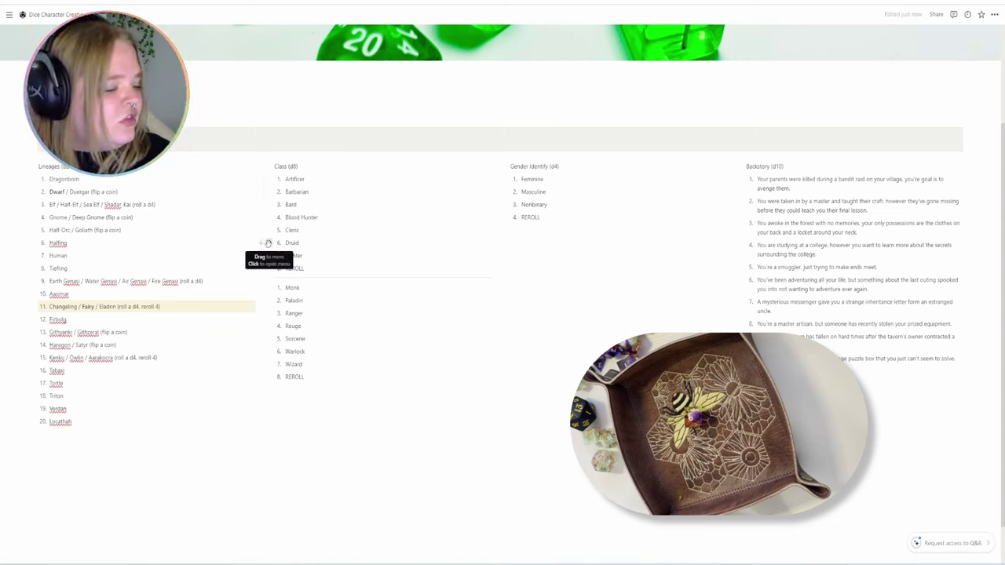
Give the Druid entry in the Class list a yellow background.
click(268, 244)
mouse_move(212, 304)
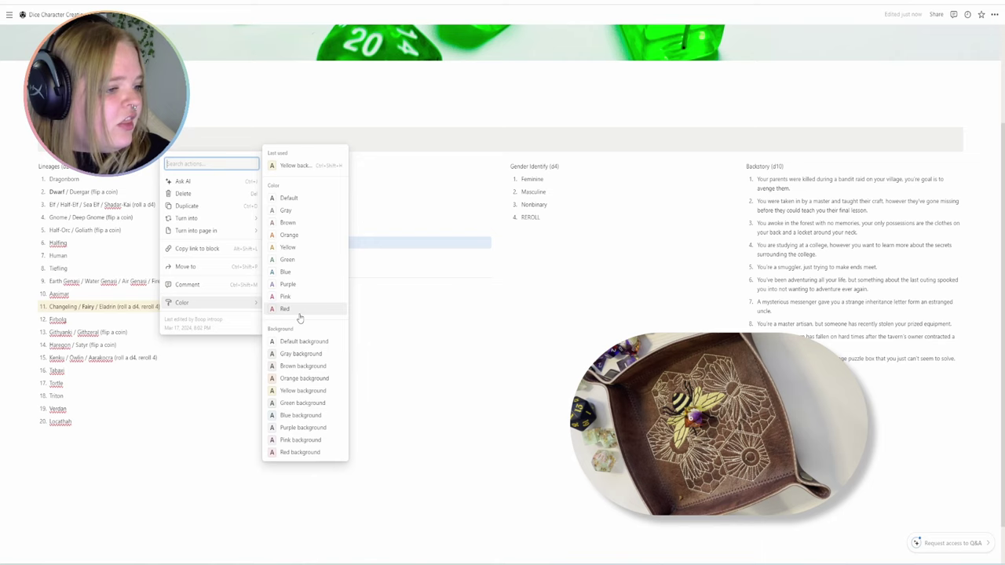
click(303, 393)
click(385, 342)
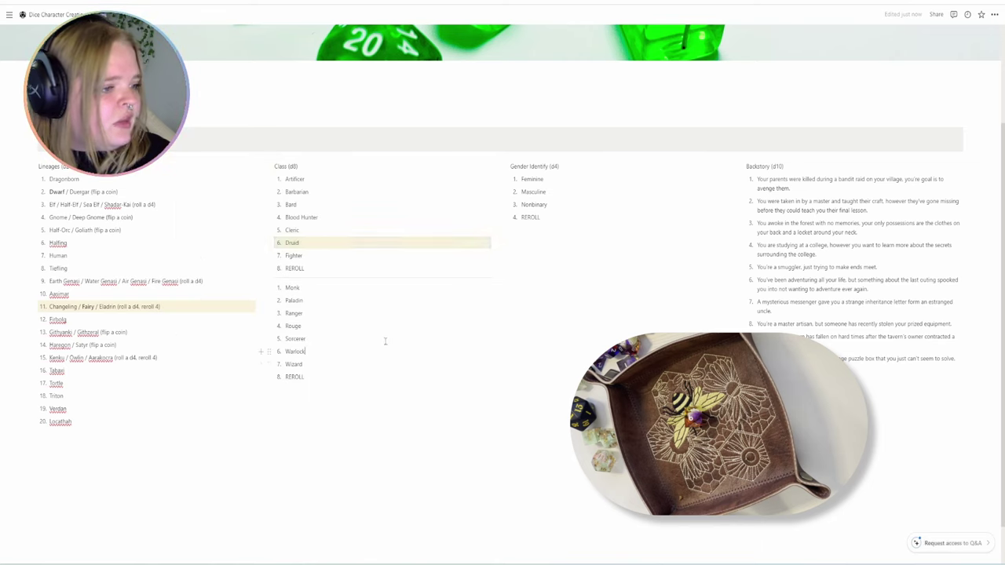
click(333, 429)
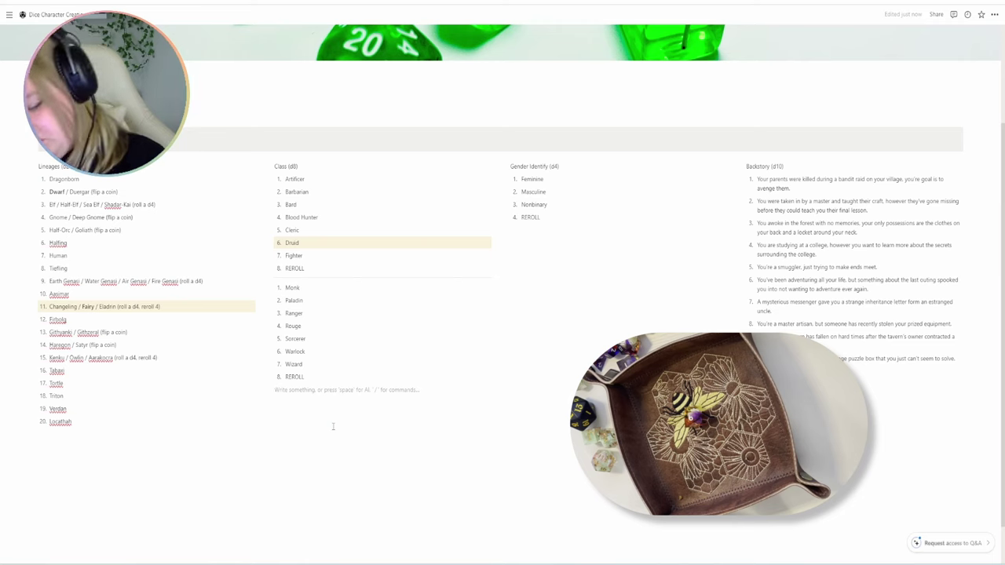
Give the Wizard entry in the second Class list a green background.
click(269, 365)
mouse_move(224, 426)
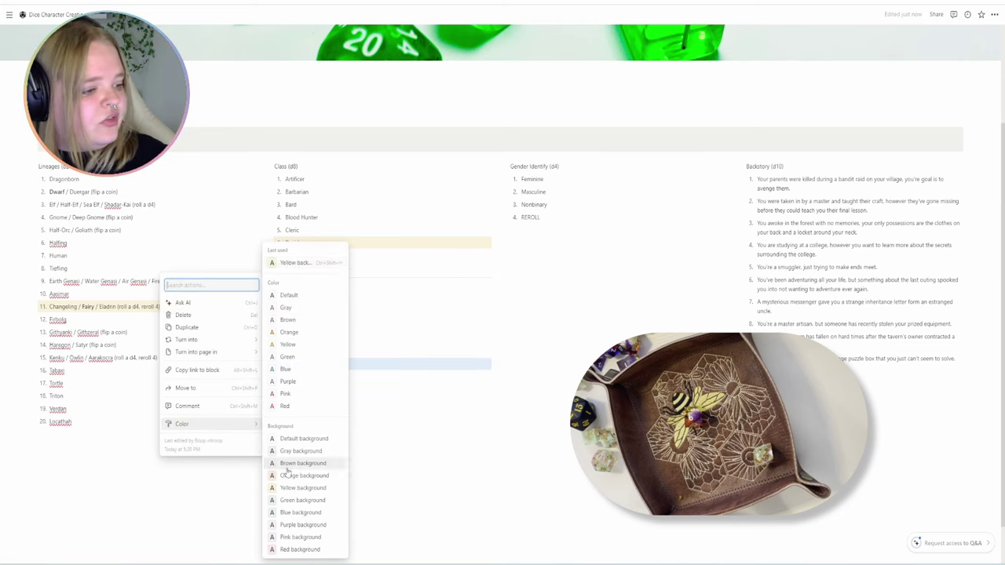
click(292, 500)
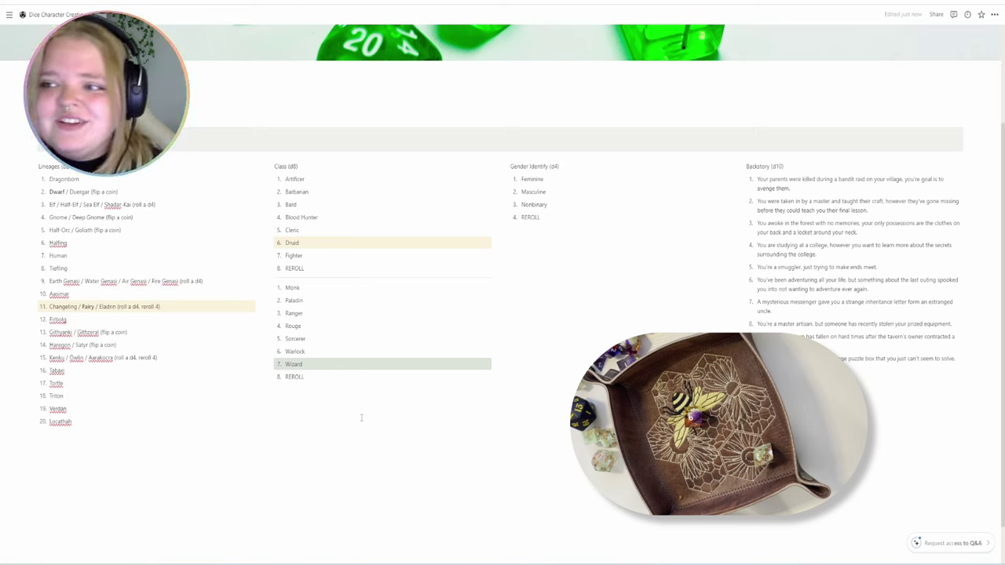
click(361, 418)
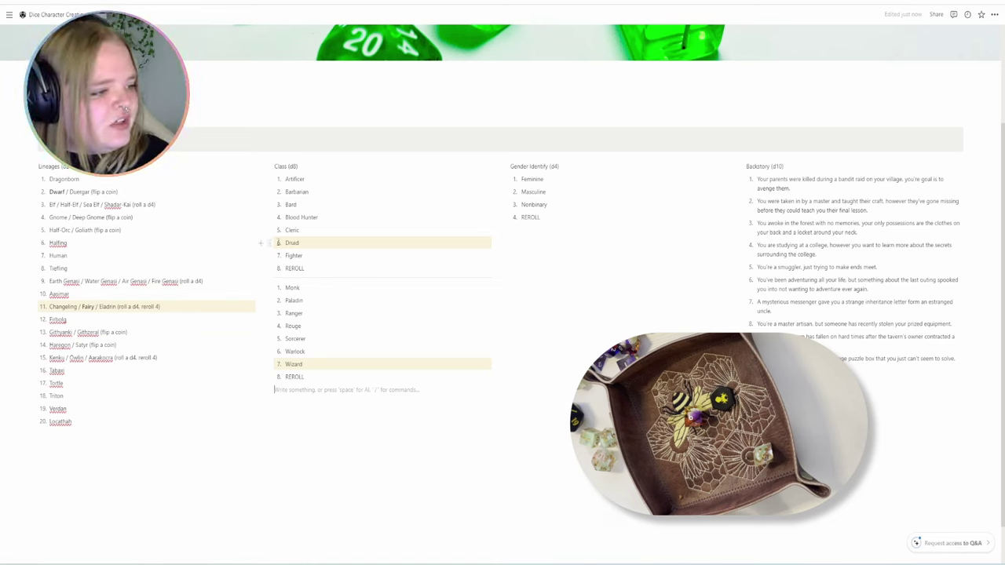
Make the Druid entry in the Class list bold.
drag(286, 243, 303, 244)
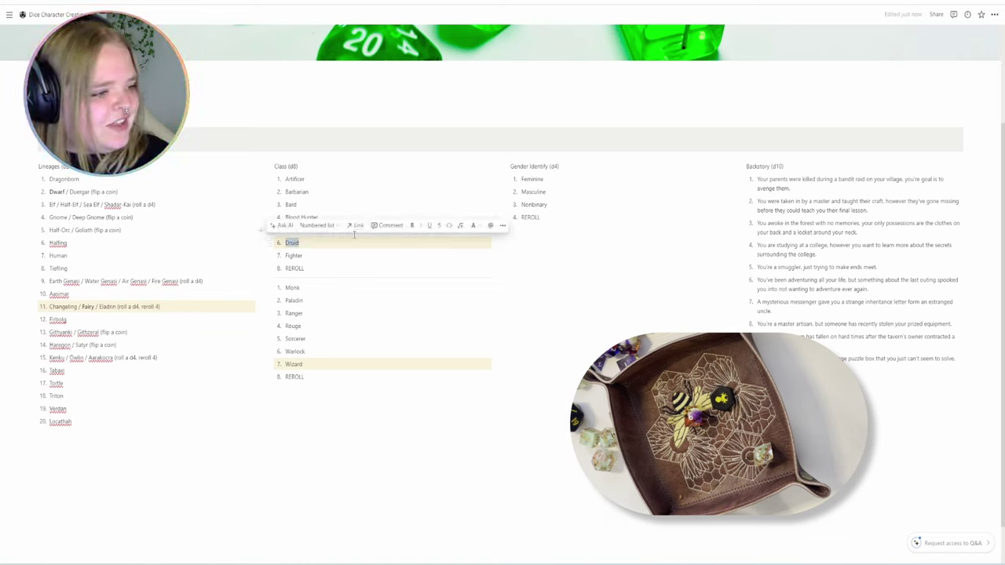
click(414, 226)
click(520, 269)
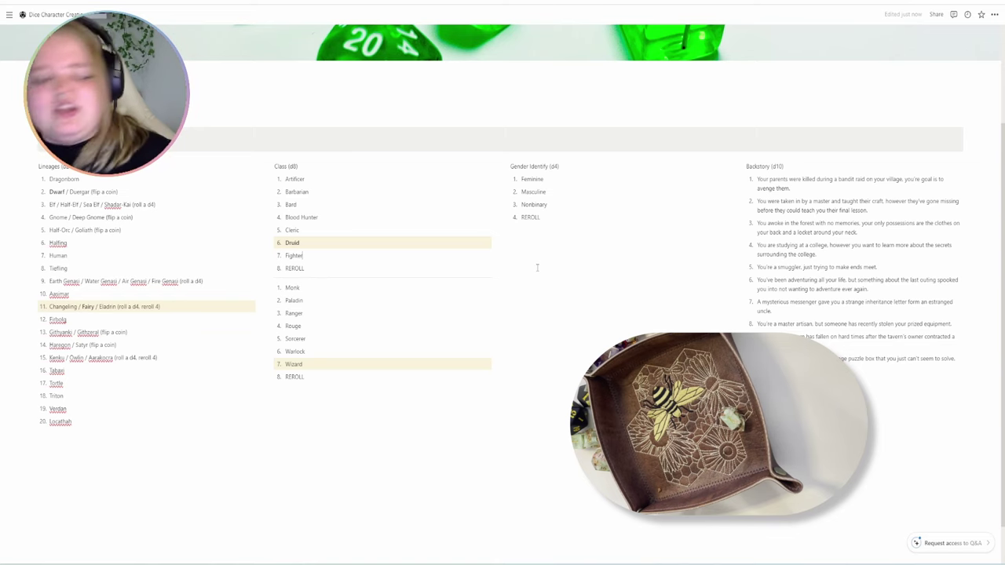
Give the Feminine entry in the Gender Identity list a yellow background.
click(505, 179)
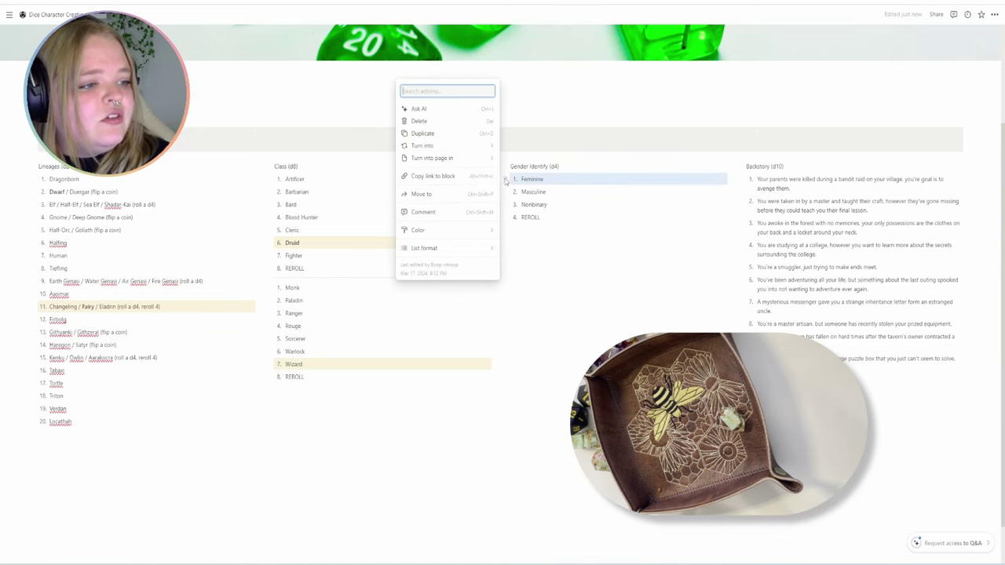
mouse_move(425, 232)
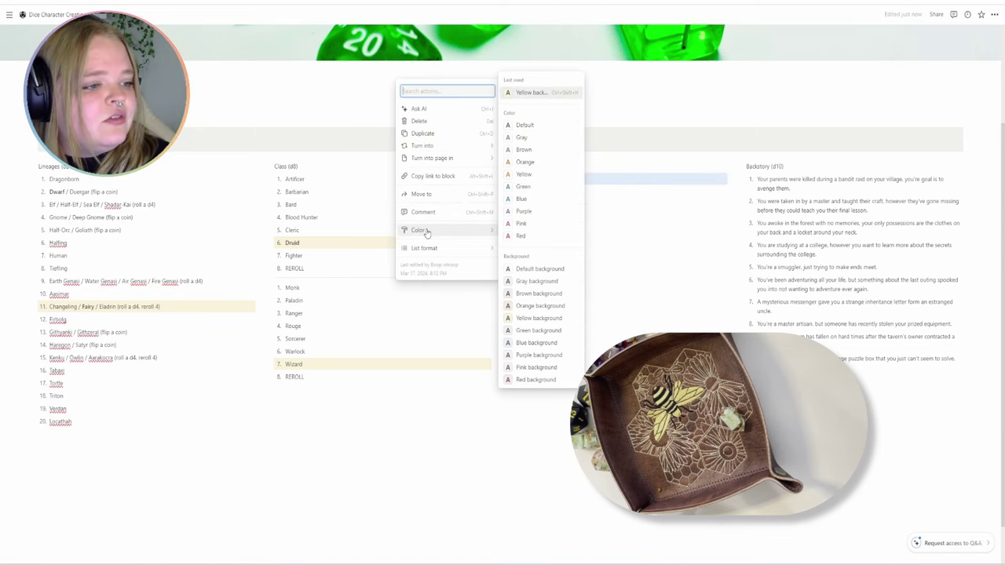
click(526, 318)
click(741, 245)
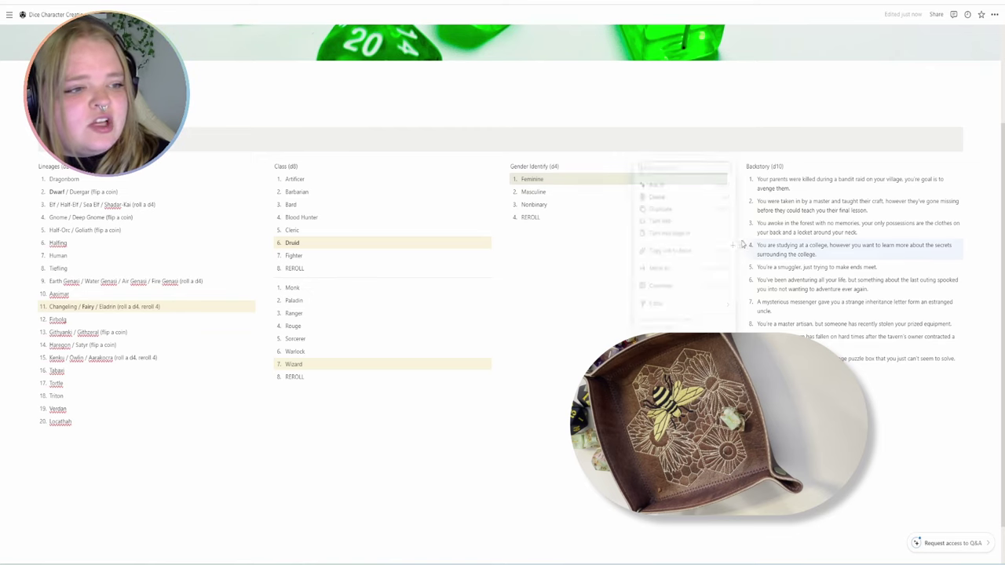
click(681, 284)
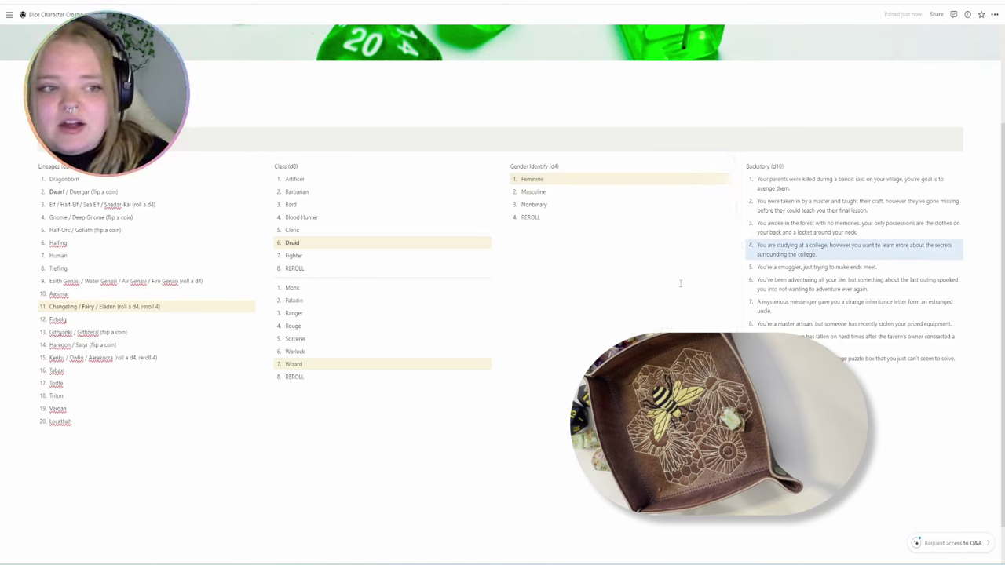
click(683, 283)
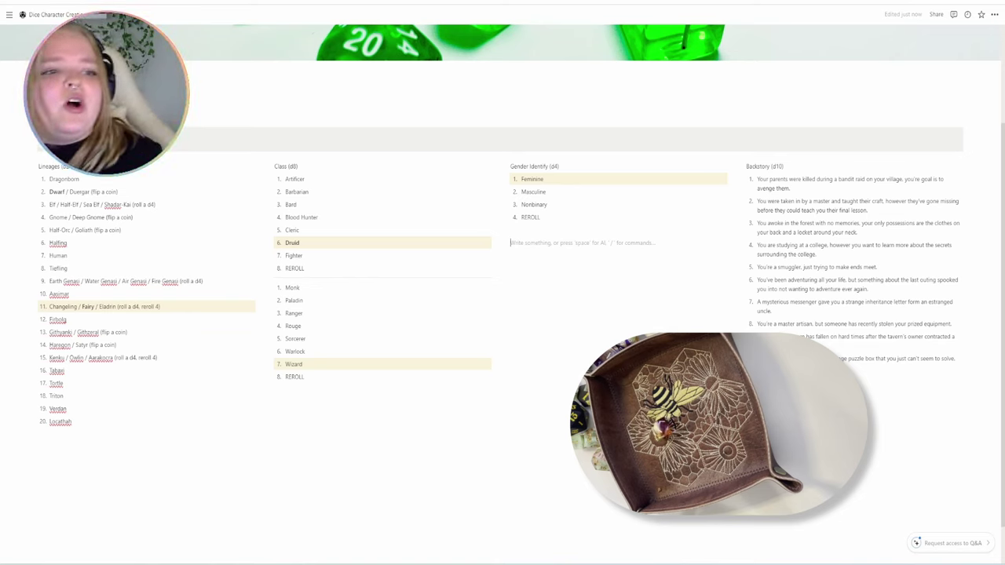
Give the first Backstory entry, about parents killed during a bandit raid, a yellow background.
click(740, 180)
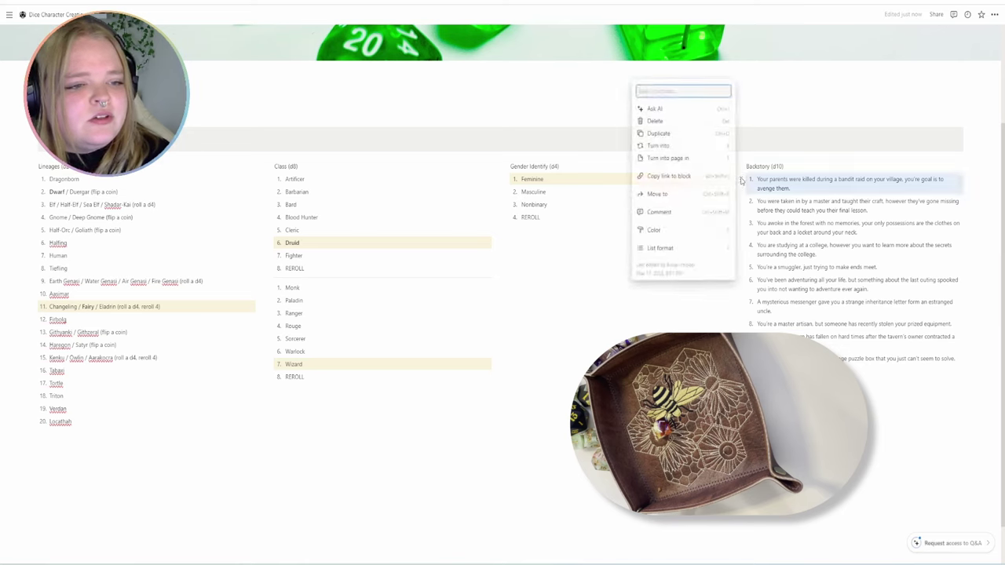
mouse_move(673, 229)
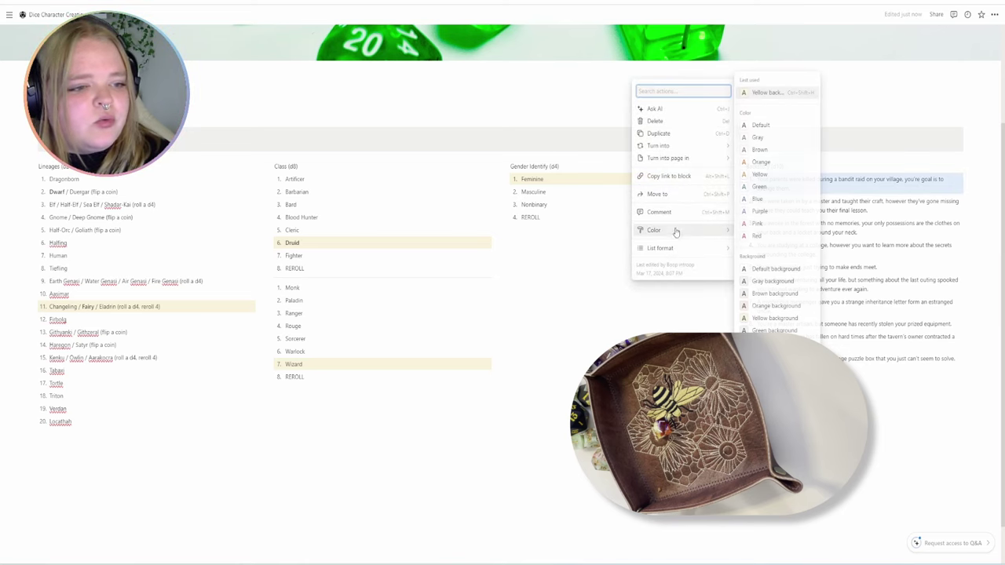
click(759, 318)
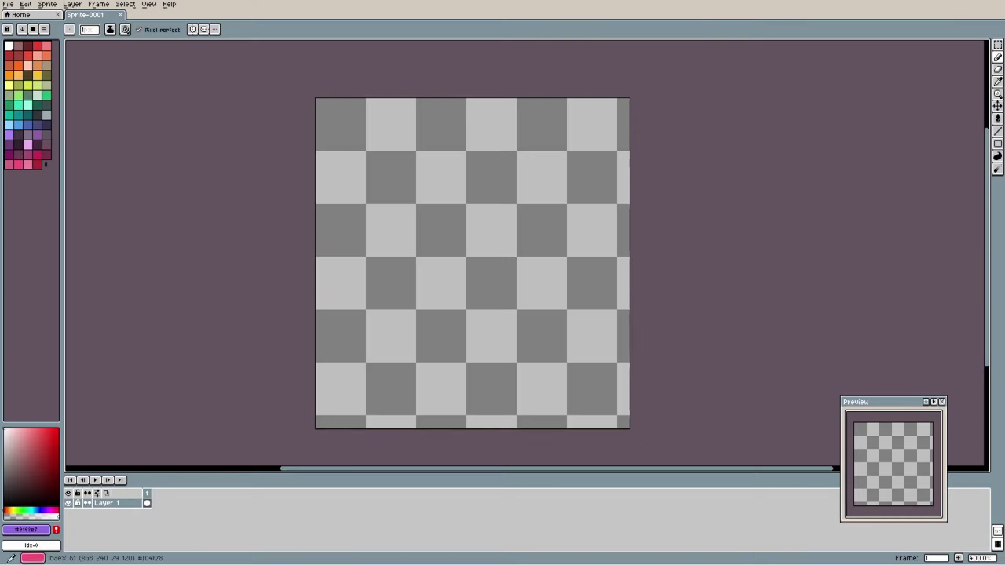
scroll(424, 157, up, 1)
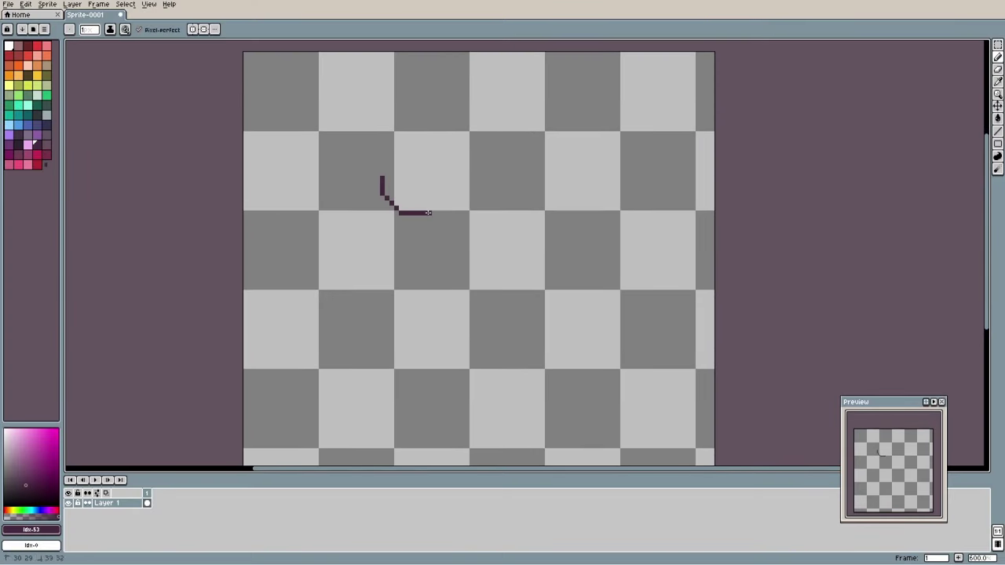
drag(428, 212, 385, 180)
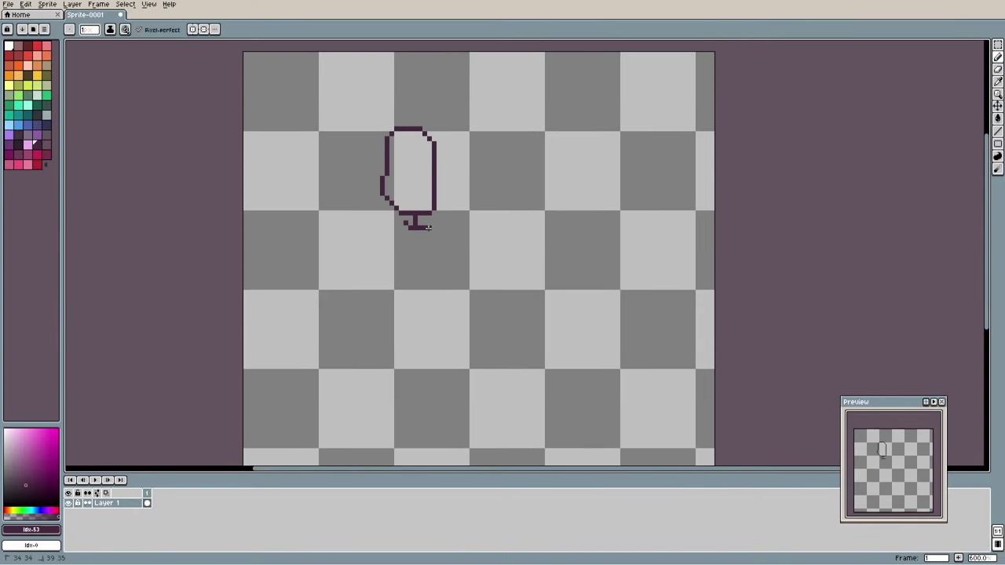
key(ctrl+z)
mouse_move(440, 236)
mouse_down()
mouse_move(426, 269)
mouse_move(458, 369)
mouse_up()
key(ctrl+z)
key(ctrl+z)
key(ctrl+z)
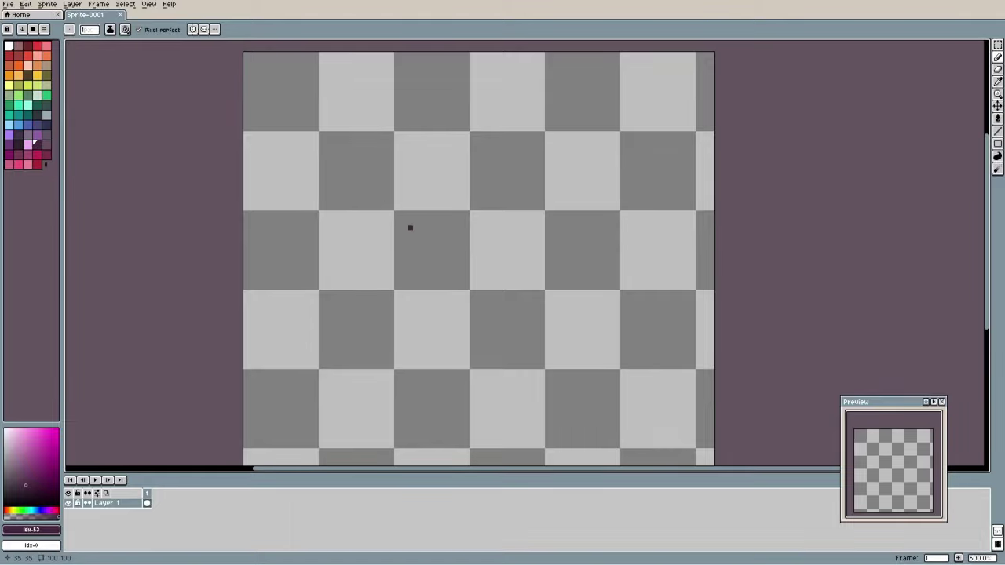
In Aseprite, sketch a round head guide with a curved jaw beneath it in dark purple.
key(ctrl+y)
drag(363, 287, 405, 295)
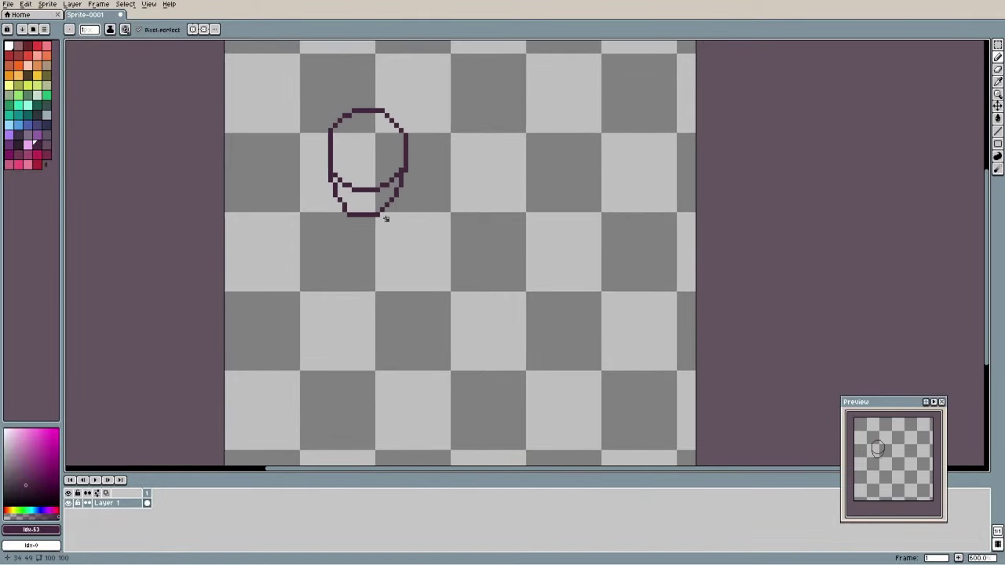
key(ctrl+z)
key(ctrl+z)
Sketch the neck and an angled gesture line for the spine, hip and leg below the head.
mouse_move(365, 238)
mouse_down()
mouse_move(348, 280)
mouse_move(422, 374)
mouse_move(433, 351)
mouse_up()
key(ctrl+z)
drag(409, 263, 413, 266)
drag(413, 289, 375, 376)
Move the whole sketch higher and slightly to the right on the canvas.
scroll(554, 314, down, 2)
key(v)
drag(584, 296, 597, 240)
key(b)
Sketch the shoulders, arms, torso, pelvis and legs around the gesture line.
scroll(480, 236, up, 1)
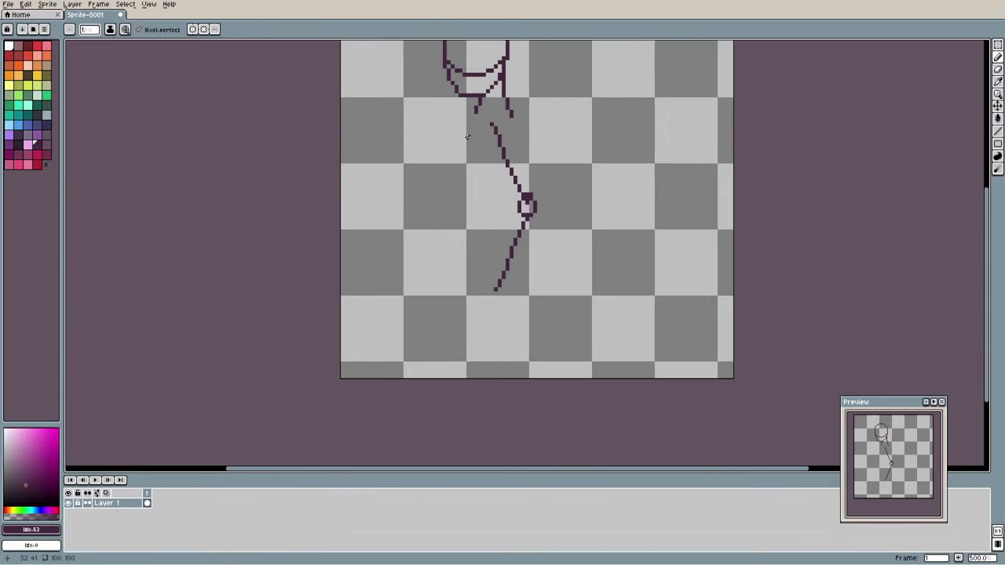
mouse_move(475, 115)
mouse_down()
mouse_move(531, 129)
mouse_move(454, 148)
mouse_move(456, 165)
mouse_move(511, 115)
mouse_up()
key(ctrl+z)
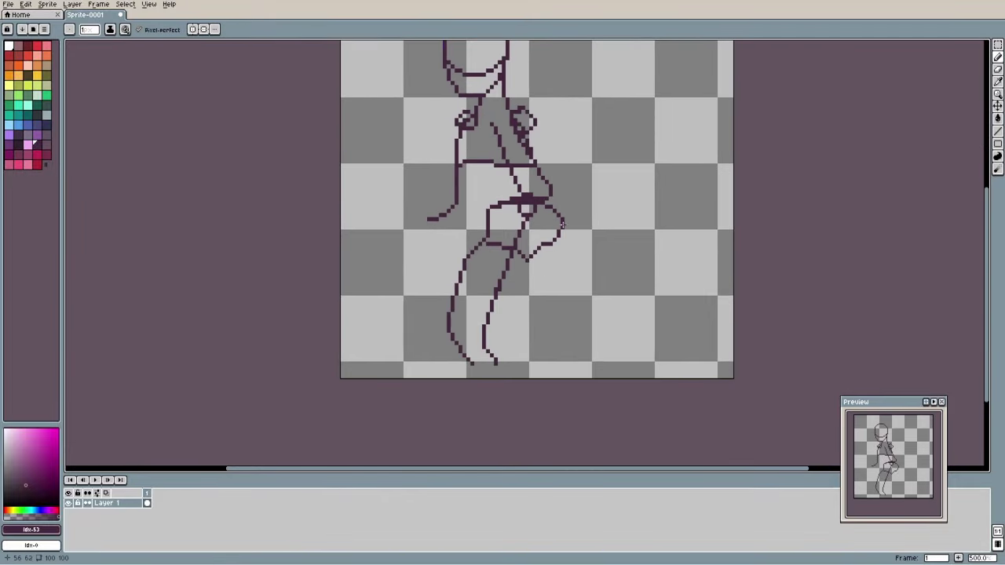
drag(562, 226, 531, 369)
drag(542, 314, 531, 407)
Nudge the finished body sketch slightly up and to the left on the canvas.
click(998, 106)
drag(525, 334, 520, 327)
key(b)
Add a new layer above the body sketch and choose the dark olive palette colour for drawing.
key(shift+n)
scroll(541, 165, up, 2)
drag(562, 225, 534, 283)
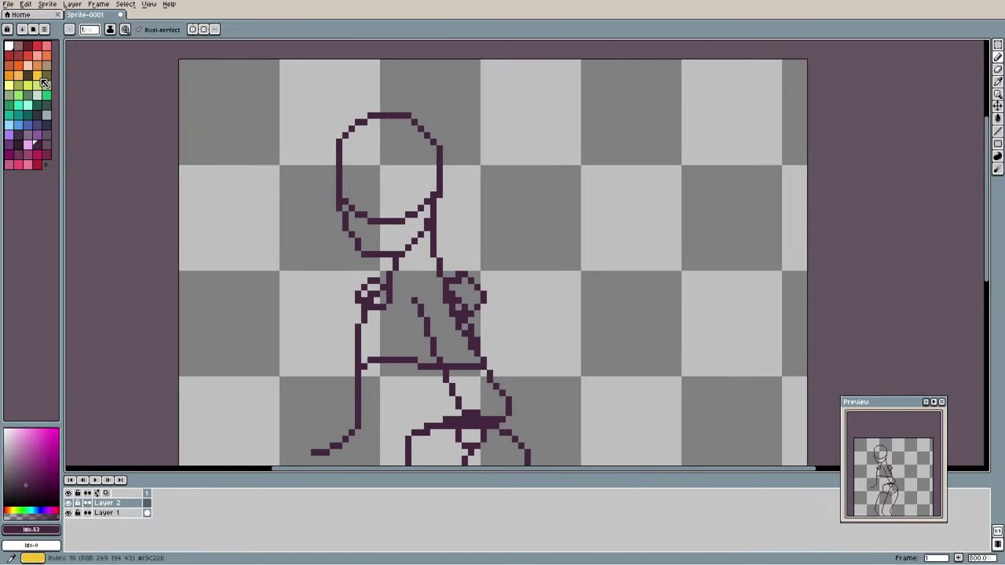
click(21, 137)
click(46, 76)
Outline the hair in olive with a parted fringe, two round buns and loose hair at the back.
drag(351, 141, 370, 150)
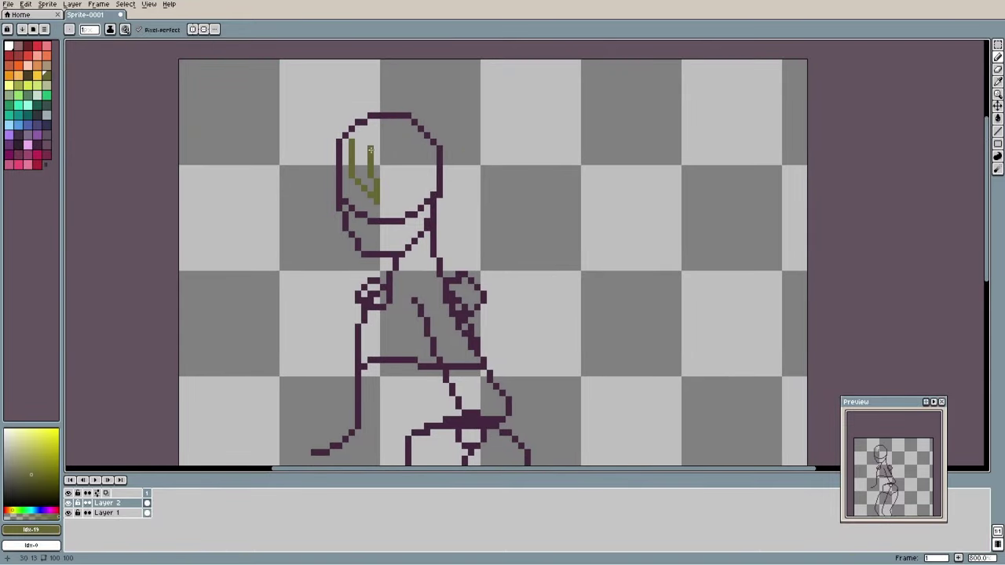
drag(440, 160, 333, 171)
drag(452, 88, 463, 181)
mouse_move(428, 130)
mouse_down()
mouse_move(484, 150)
mouse_move(441, 196)
mouse_up()
key(ctrl+z)
key(ctrl+z)
mouse_move(398, 105)
mouse_down()
mouse_move(420, 85)
mouse_move(439, 149)
mouse_up()
scroll(520, 242, down, 1)
scroll(520, 241, up, 1)
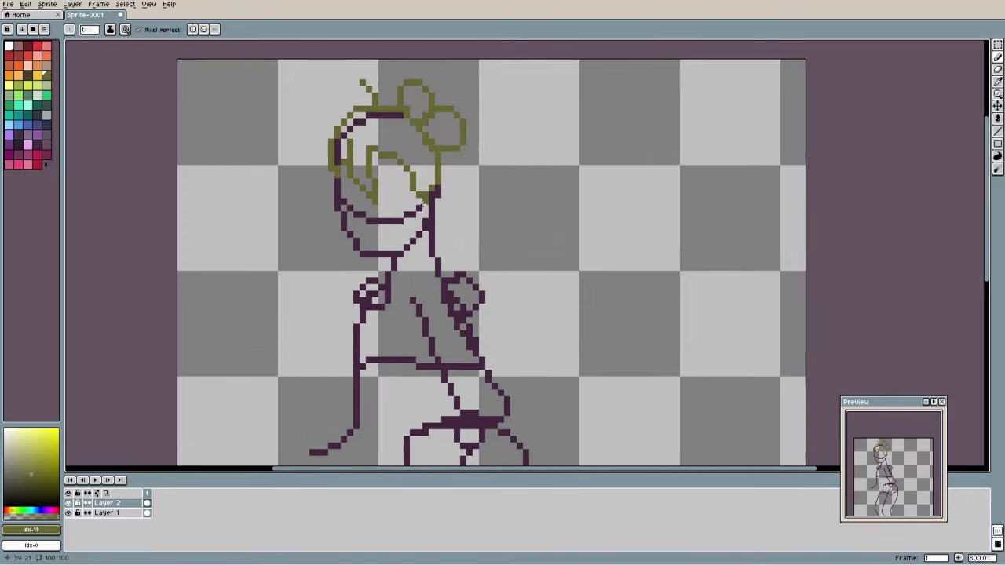
drag(438, 237, 439, 193)
Fill the main hair shape with olive and thicken the two buns in the same colour.
key(g)
click(454, 194)
click(408, 140)
key(b)
click(369, 102)
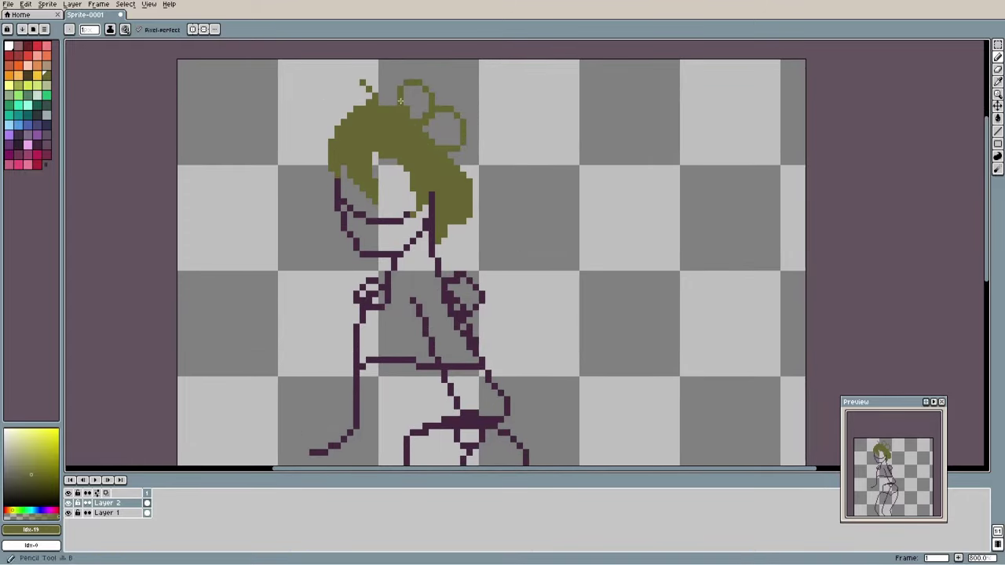
drag(450, 141, 451, 122)
scroll(517, 139, down, 1)
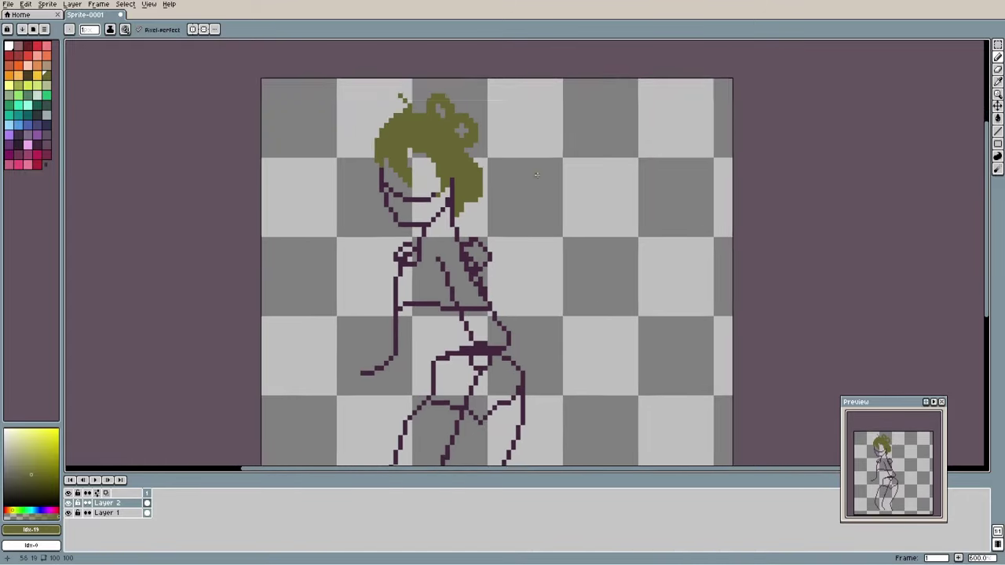
Draw thin olive strands framing the face and add small blue hair ties to them.
drag(452, 235, 447, 176)
click(27, 126)
mouse_move(438, 132)
mouse_down()
mouse_move(429, 133)
mouse_move(434, 146)
mouse_move(490, 191)
mouse_move(428, 200)
mouse_move(427, 157)
mouse_up()
Mix a darker olive from the hair colour and shade the side strands, fringe edges, buns and back hair.
alt+click(438, 120)
alt+click(490, 182)
alt+click(431, 148)
click(37, 479)
key(g)
click(432, 188)
key(b)
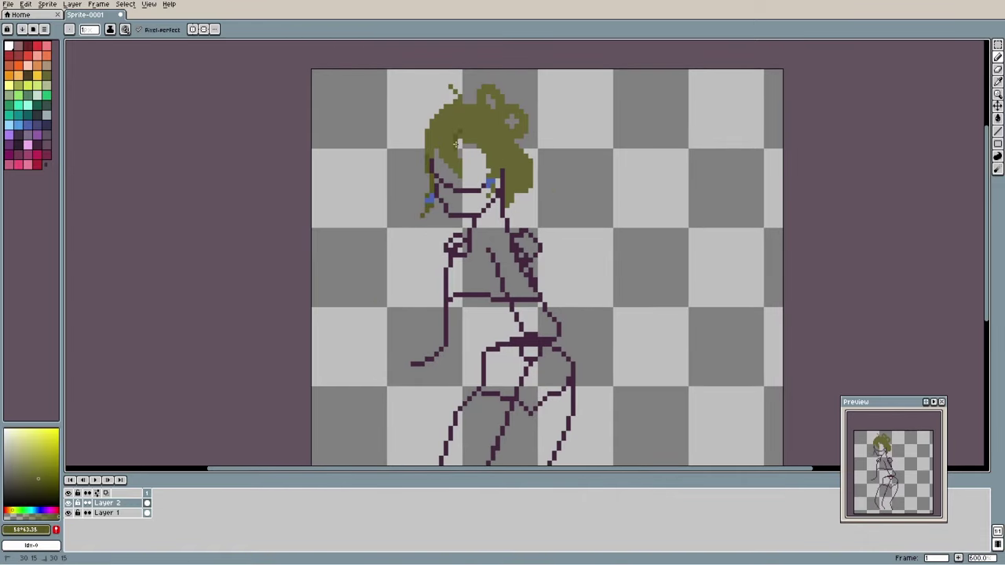
scroll(455, 143, up, 6)
scroll(439, 196, down, 4)
scroll(420, 242, up, 1)
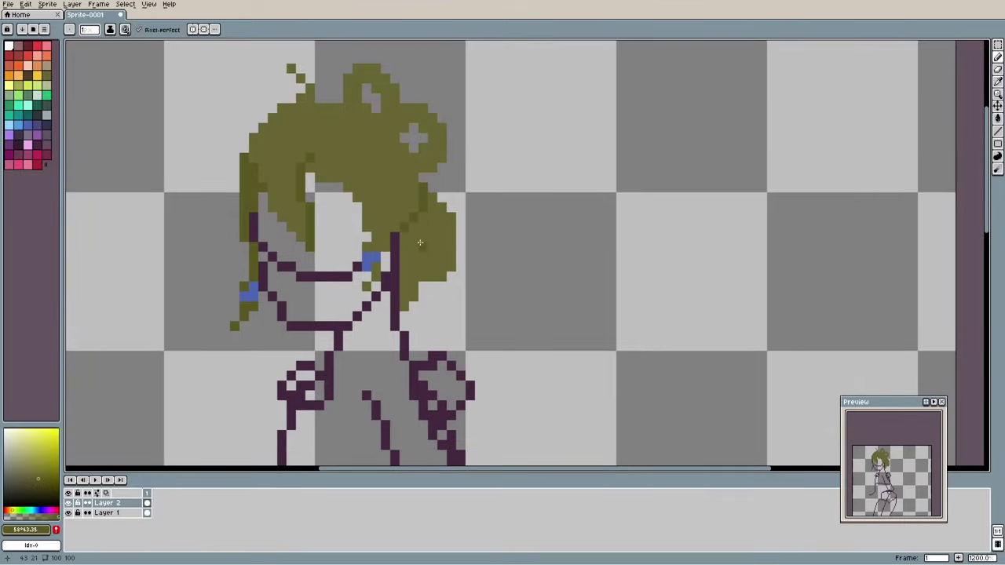
scroll(530, 226, down, 1)
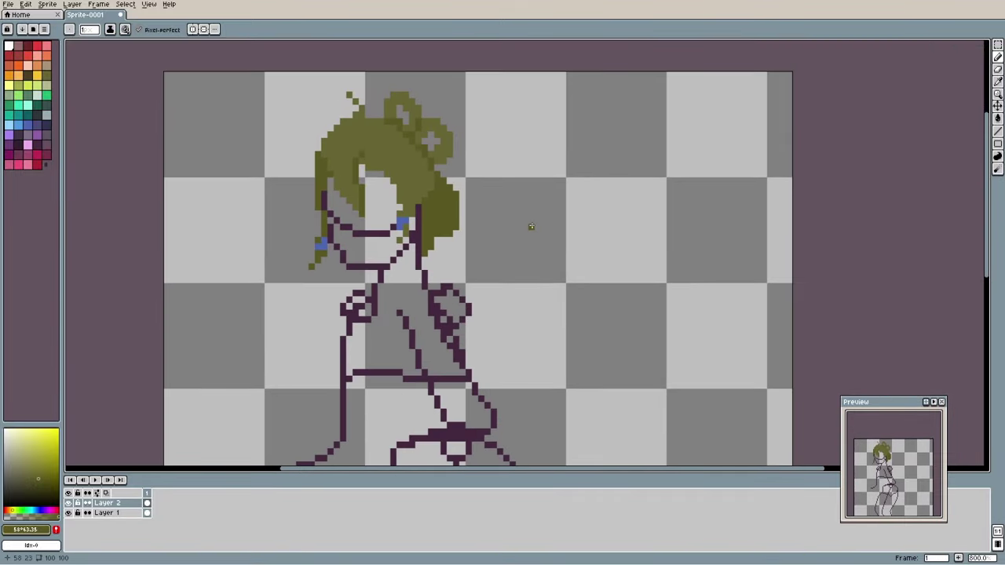
Mix a brown skin tone and fill the face beneath the fringe with it.
drag(532, 227, 572, 189)
click(9, 66)
click(25, 464)
drag(403, 130, 403, 144)
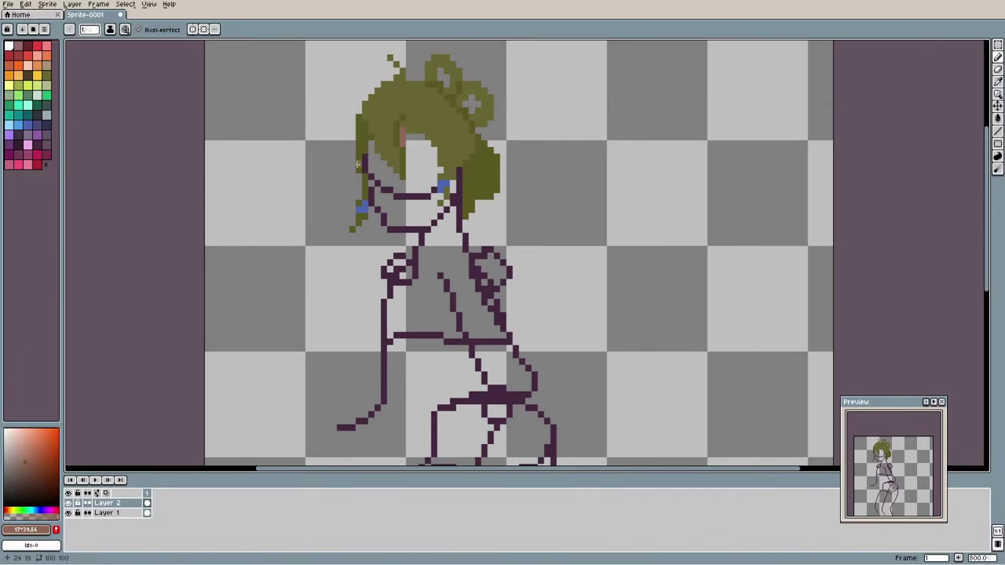
key(g)
drag(424, 229, 560, 179)
click(421, 177)
Fill the pointed ear with the skin brown and shade under the jaw and neck with a darker brown.
key(b)
key(g)
click(483, 165)
click(456, 239)
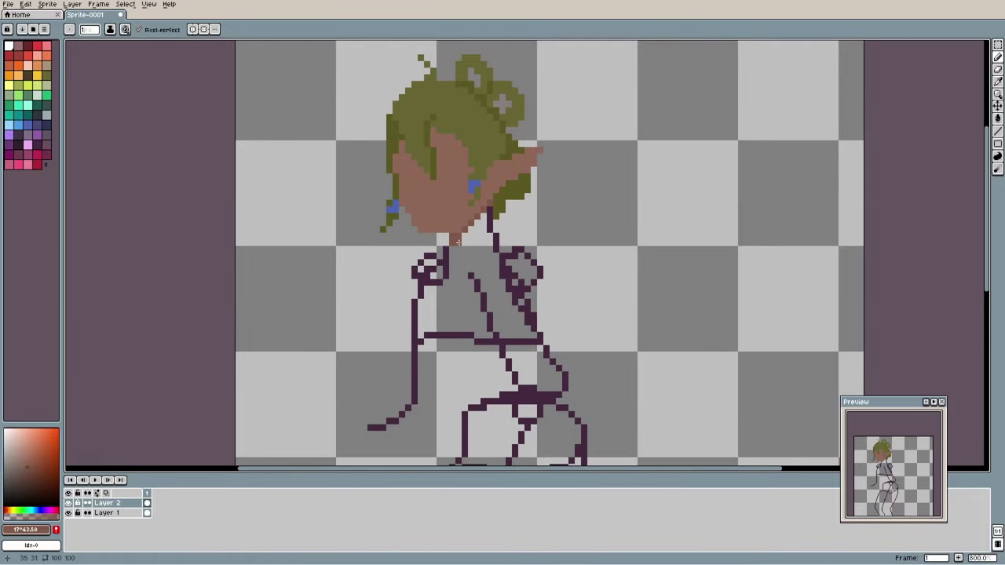
Draw two small slanted eye shapes in light blue below the fringe.
scroll(538, 272, down, 2)
scroll(490, 266, up, 4)
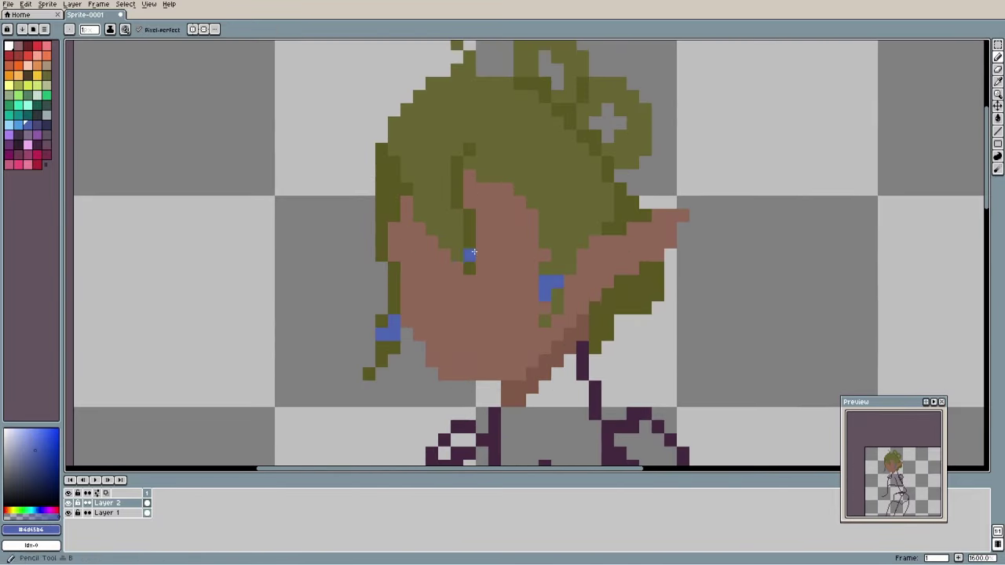
drag(495, 269, 507, 282)
drag(432, 269, 406, 281)
Try upper lash lines over both eyes in the dark olive of the hair shading.
scroll(519, 276, up, 1)
alt+click(445, 245)
drag(463, 244, 518, 269)
drag(387, 245, 351, 263)
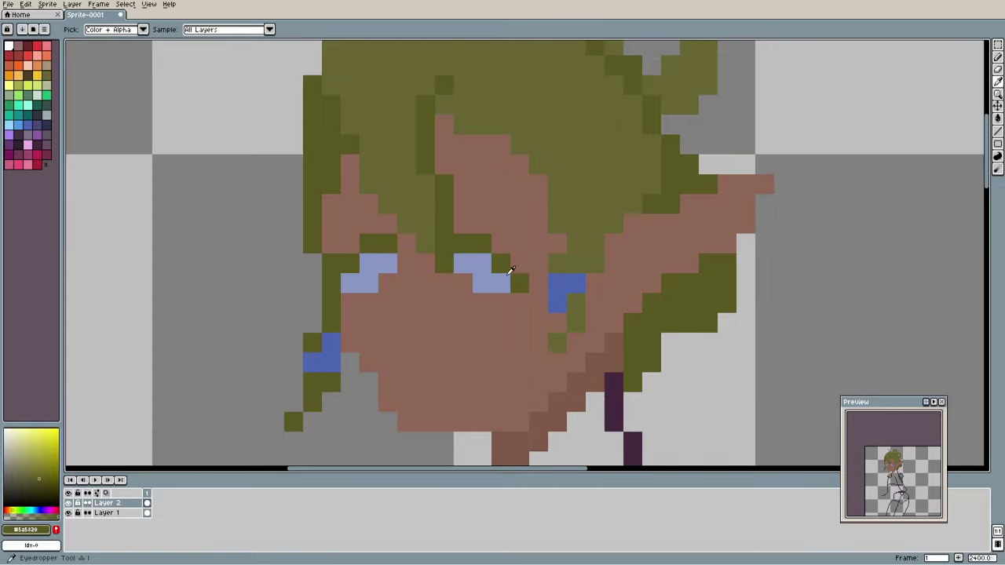
Draw the upper lash lines over both eyes in dark navy.
click(29, 479)
drag(463, 244, 519, 284)
drag(388, 244, 350, 263)
key(ctrl+z)
scroll(550, 322, down, 1)
mouse_move(632, 334)
mouse_down()
mouse_move(476, 275)
mouse_move(619, 287)
mouse_up()
alt+click(522, 227)
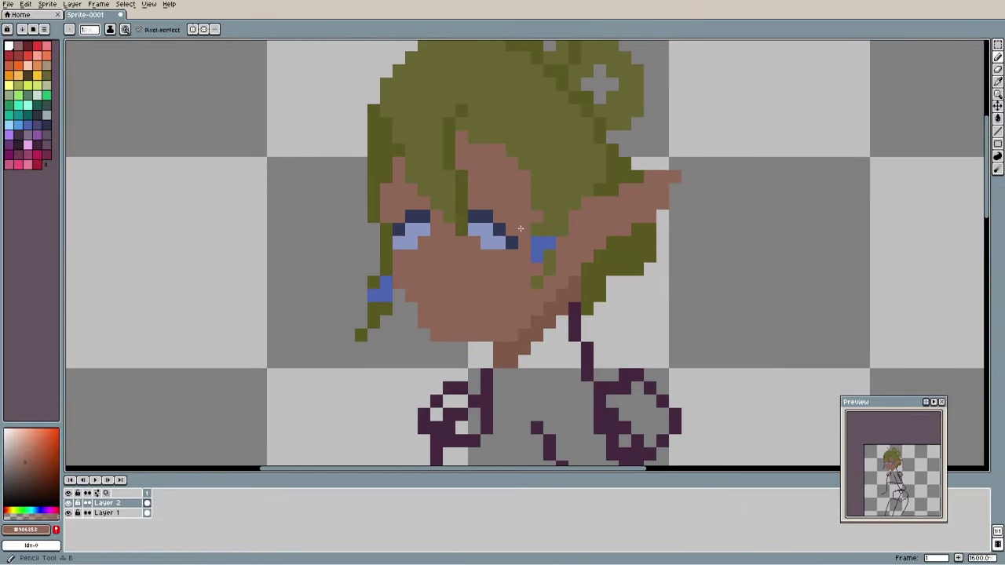
Add a white pixel at the outer side of each light blue eye.
alt+click(493, 240)
click(7, 429)
click(399, 242)
click(500, 243)
scroll(551, 264, down, 1)
Mix a slate blue and shade the upper part of both eyes just under the lashes.
click(24, 473)
drag(407, 311, 303, 305)
scroll(303, 304, up, 1)
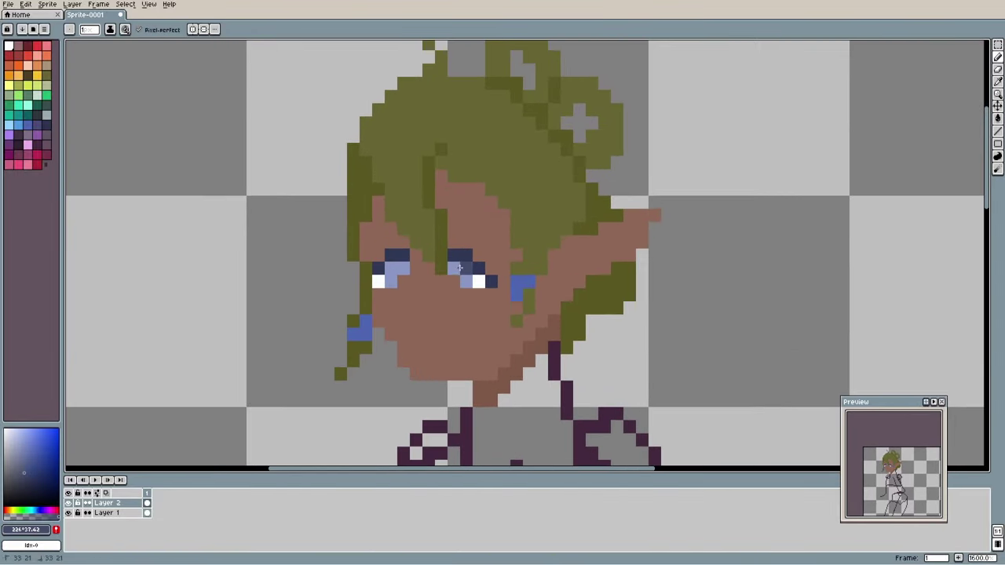
scroll(660, 369, down, 3)
drag(663, 369, 568, 230)
Paint a small nose with lighter brown highlight pixels and a darker brown pixel underneath.
scroll(459, 157, up, 2)
alt+click(488, 291)
click(24, 457)
drag(491, 289, 503, 301)
alt+click(581, 357)
click(491, 301)
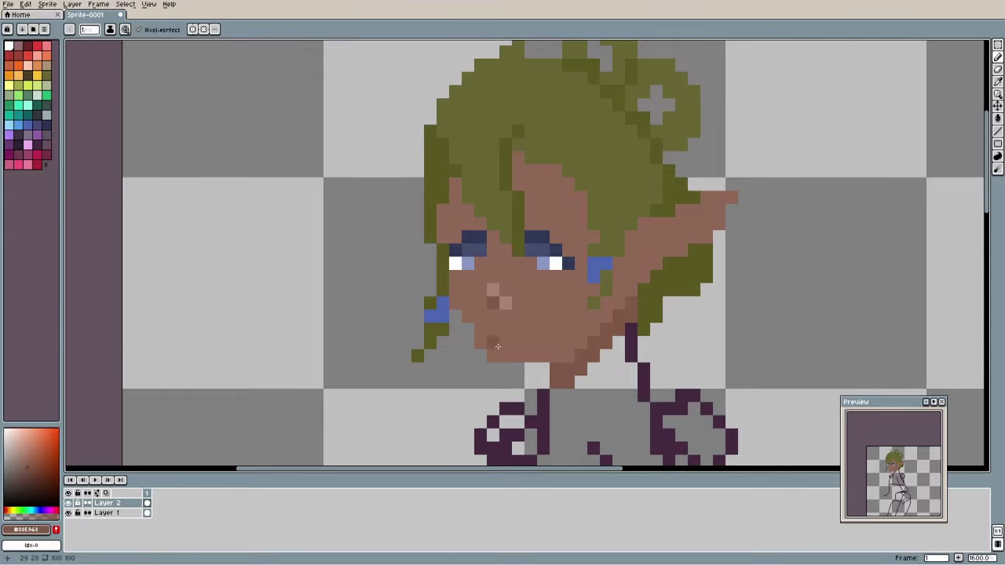
Shade the face in darker brown along the fringe, between the eyes, around the jaw and at the ear's upper edge.
scroll(519, 337, down, 2)
scroll(518, 328, up, 2)
scroll(585, 328, down, 4)
scroll(573, 231, up, 2)
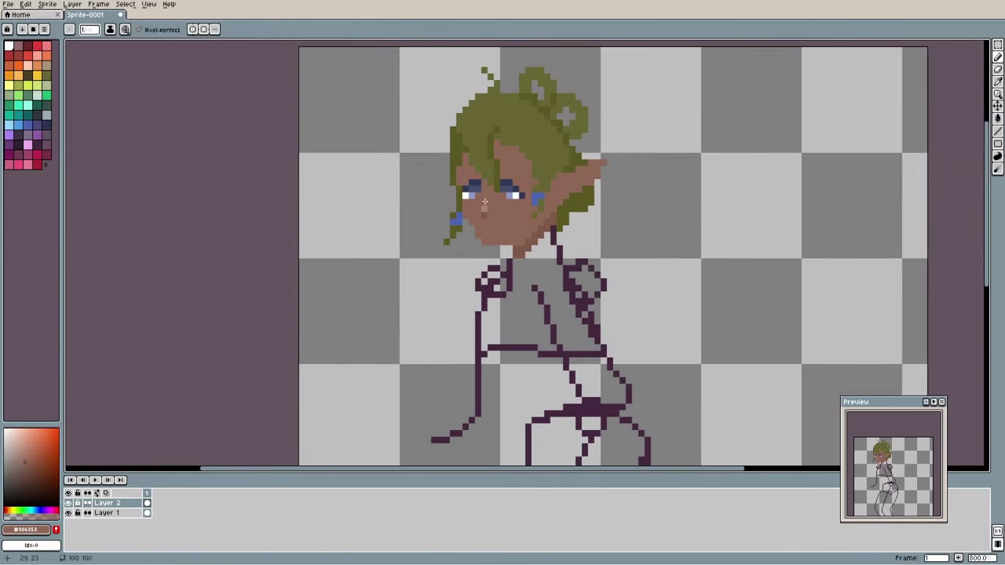
scroll(506, 190, up, 3)
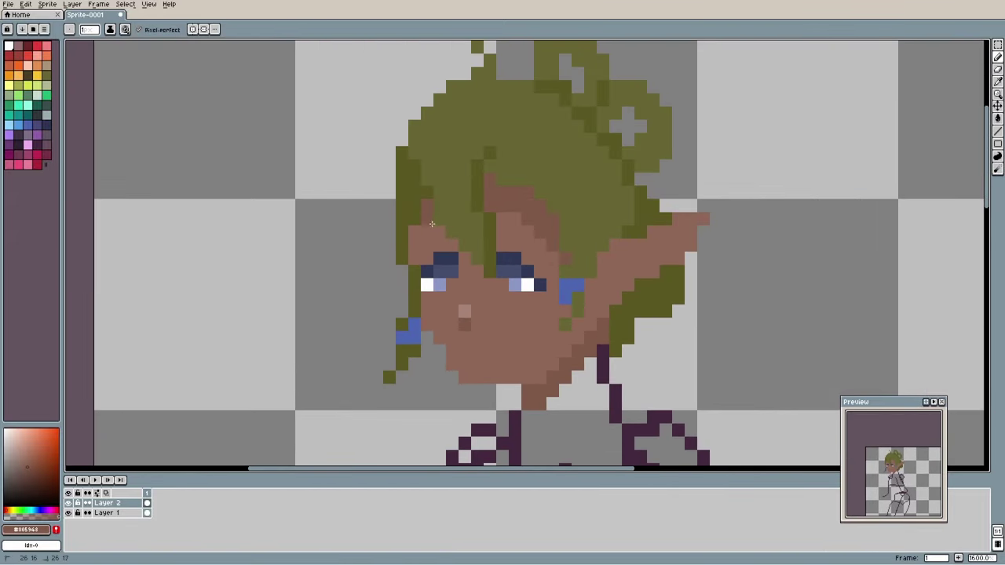
drag(431, 225, 489, 284)
scroll(558, 329, down, 1)
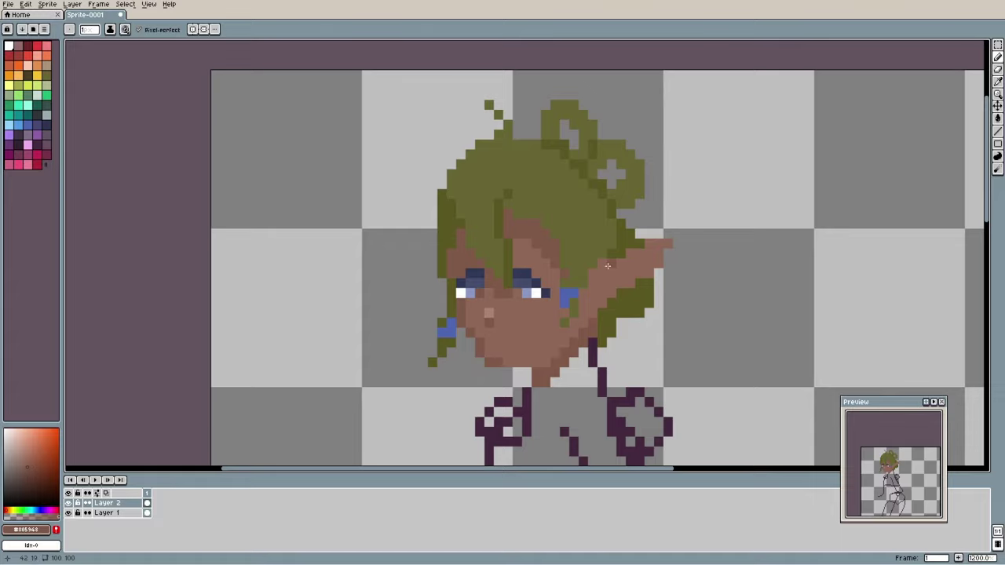
scroll(607, 266, down, 3)
scroll(649, 222, up, 3)
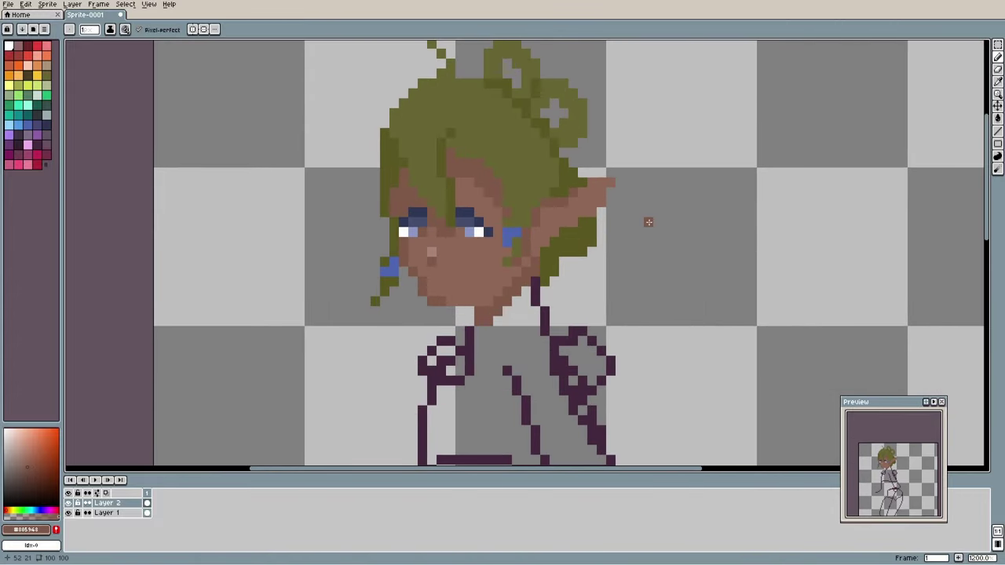
Outline a sleeveless top over the torso sketch in slate blue and fill it.
drag(648, 338, 641, 292)
scroll(642, 240, down, 1)
alt+click(488, 109)
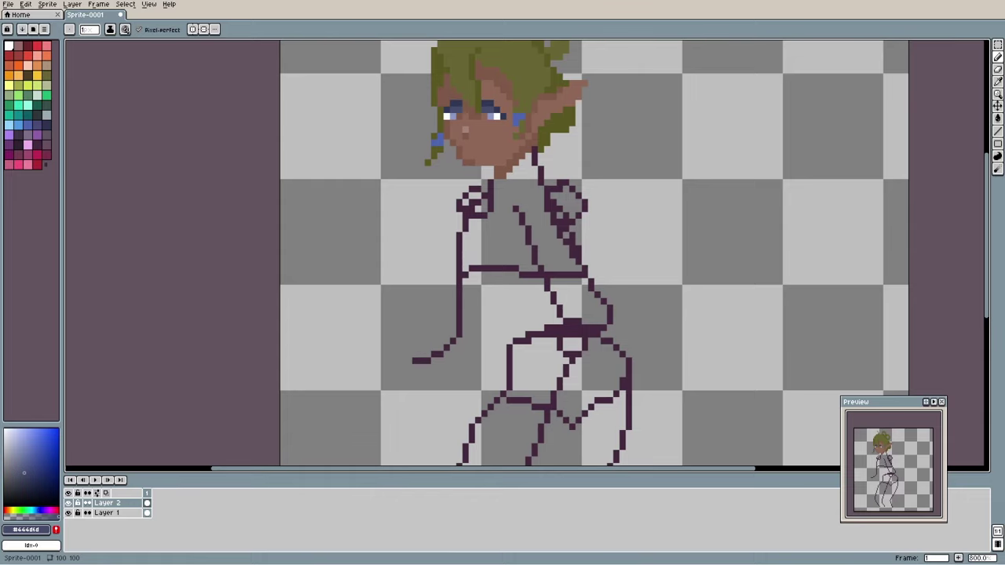
drag(710, 281, 589, 285)
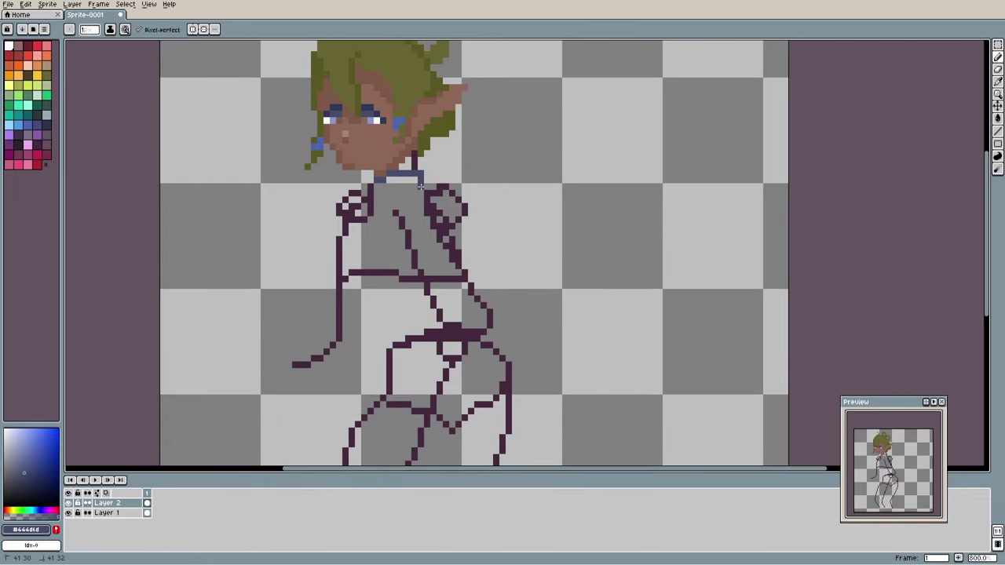
key(ctrl+z)
key(g)
click(430, 259)
mouse_move(387, 349)
mouse_down()
mouse_move(426, 175)
mouse_move(503, 300)
mouse_up()
key(b)
key(ctrl+z)
Outline the near arm bent with its hand resting at the hip in skin brown and fill it.
alt+click(448, 98)
drag(427, 174, 422, 364)
drag(465, 254, 477, 278)
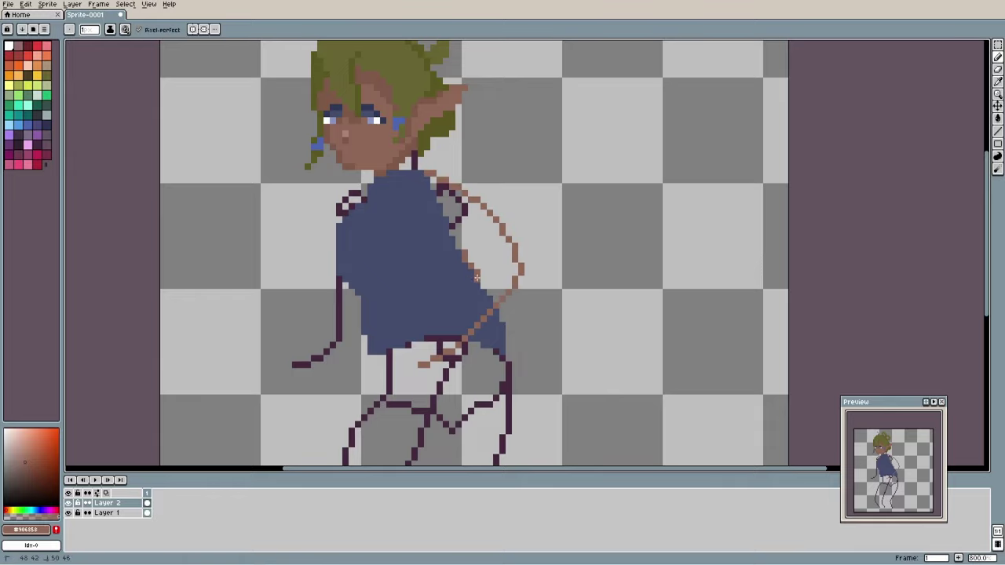
drag(415, 344, 421, 365)
key(g)
drag(489, 263, 433, 351)
key(b)
click(393, 352)
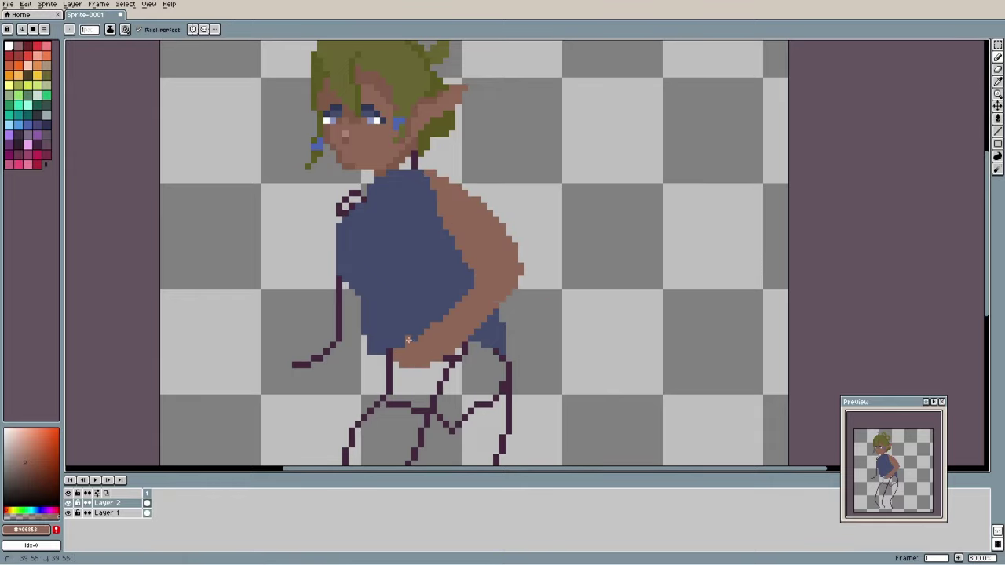
Refine the near hand and shade the inner elbow crease with the darker brown.
scroll(561, 337, up, 2)
key(ctrl+z)
drag(539, 306, 520, 325)
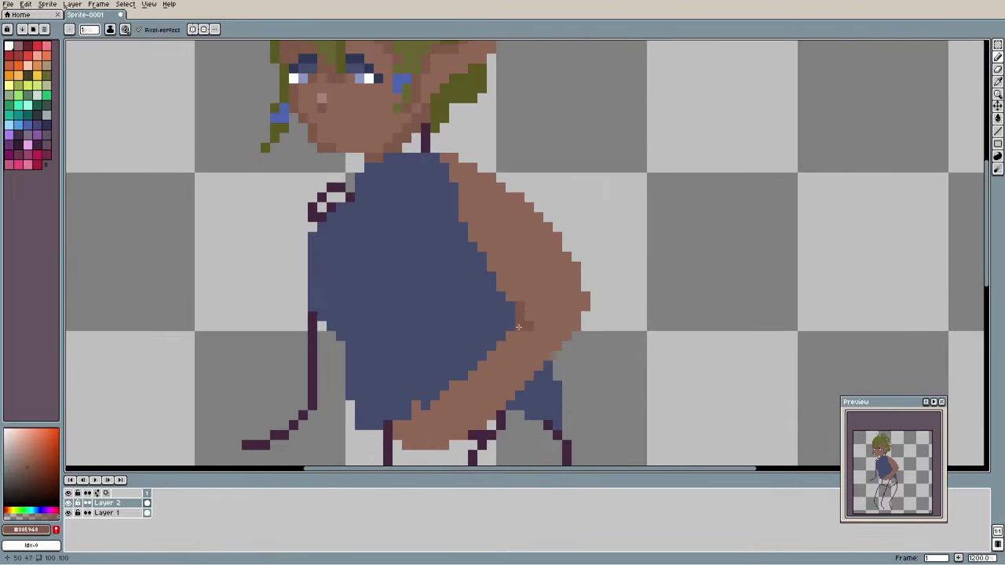
scroll(590, 318, down, 3)
scroll(594, 326, up, 3)
key(ctrl+z)
scroll(598, 301, down, 3)
scroll(598, 300, up, 2)
alt+click(537, 297)
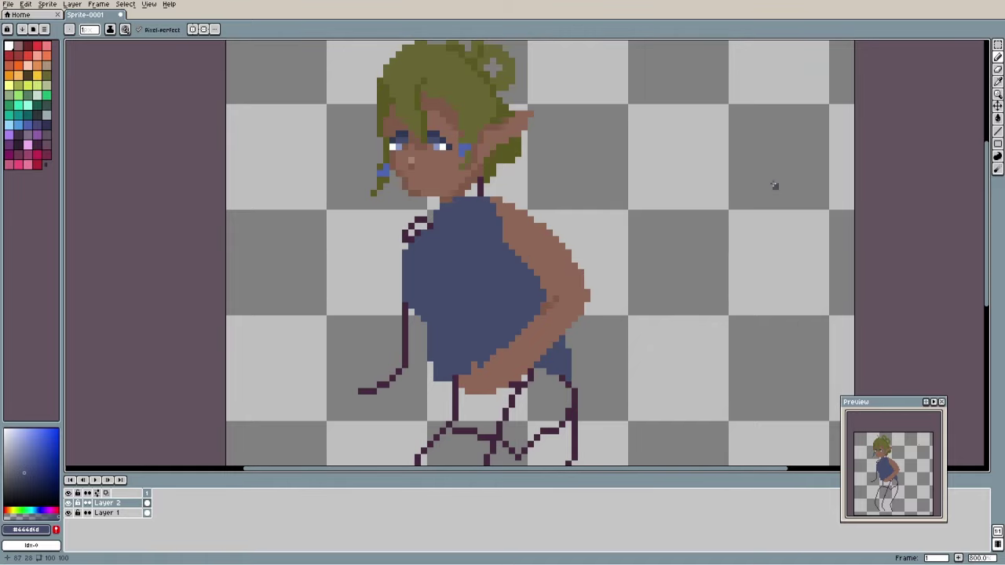
scroll(746, 236, up, 2)
scroll(620, 230, down, 2)
key(e)
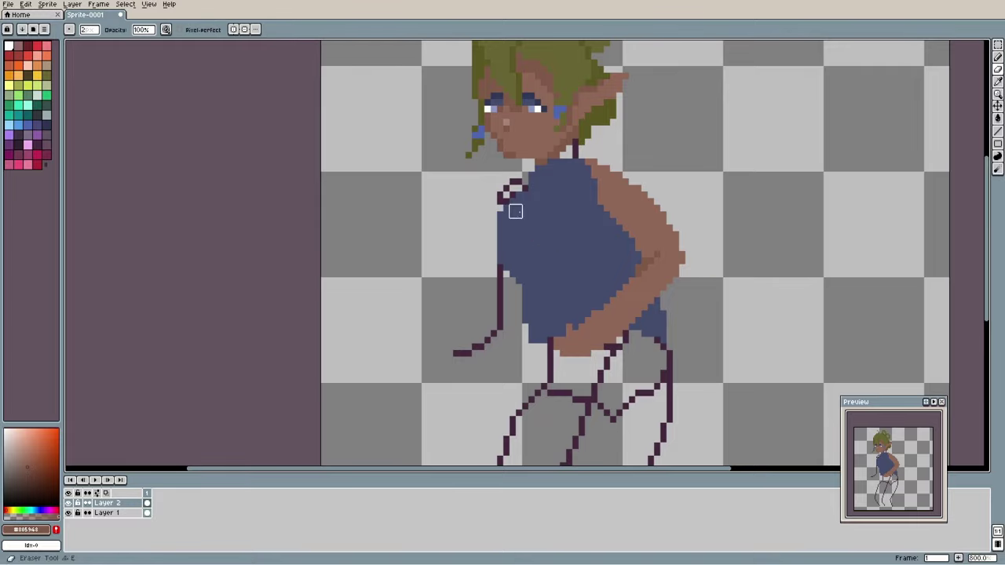
drag(516, 211, 504, 277)
key(ctrl+z)
Tidy the top's front edge in slate blue, then draw and fill the far shoulder and outstretched arm in darker brown.
key(b)
alt+click(646, 311)
mouse_move(525, 188)
mouse_down()
mouse_move(434, 359)
mouse_move(459, 384)
mouse_move(525, 326)
mouse_up()
scroll(549, 184, down, 2)
alt+click(609, 185)
key(g)
click(502, 322)
click(512, 194)
alt+click(646, 265)
click(507, 303)
Paint the neck in skin brown and cut a pointed neckline into the blue top.
alt+click(547, 139)
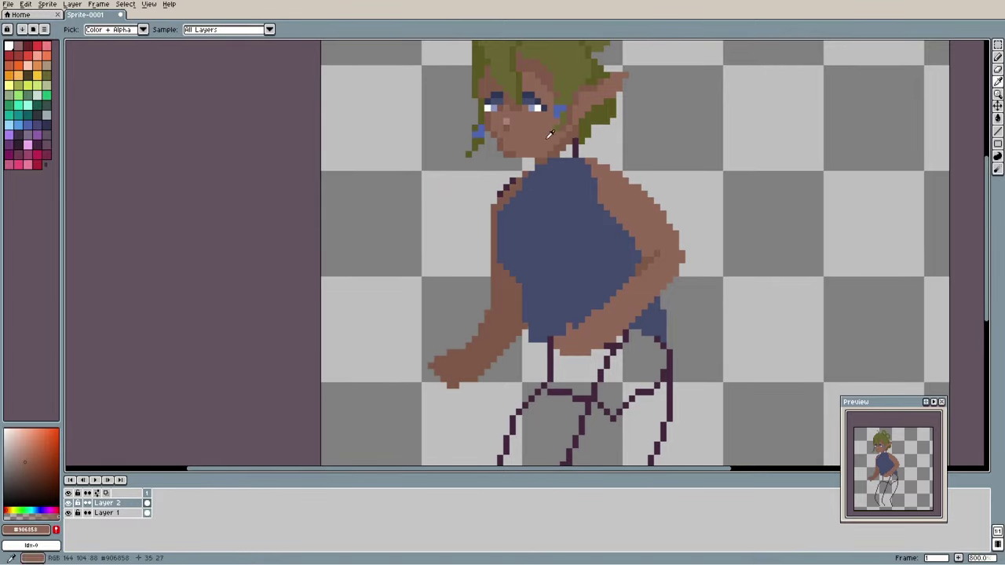
scroll(550, 134, down, 1)
scroll(571, 244, up, 2)
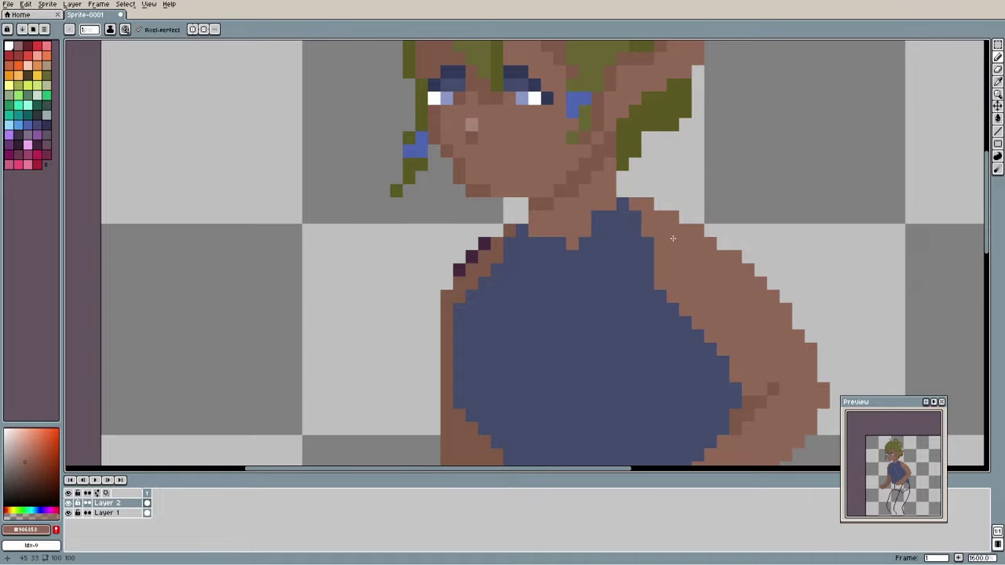
scroll(672, 237, down, 3)
scroll(456, 323, up, 2)
Erase the brown strip along the front of the chest and mark a darker crease at the far elbow.
key(e)
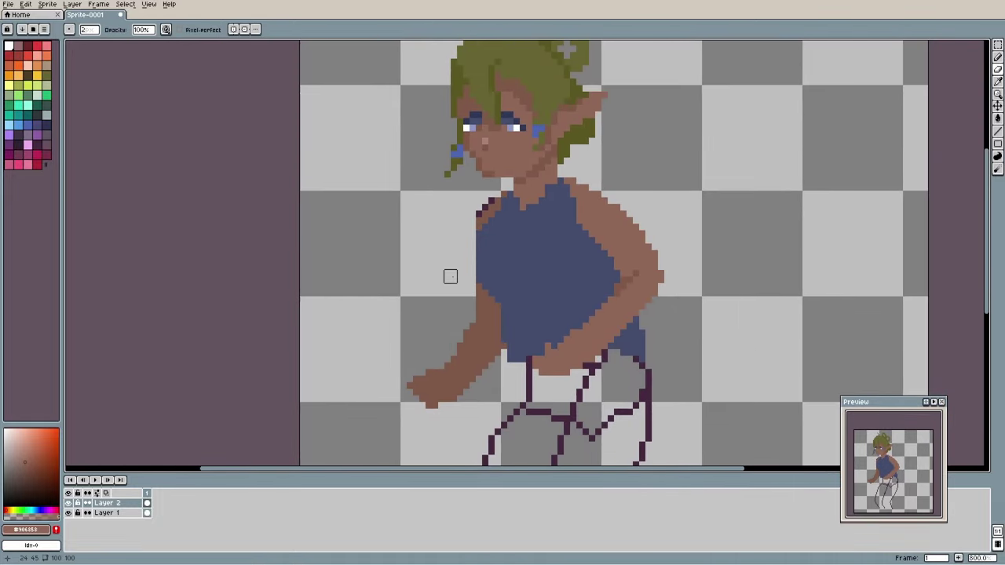
key(b)
alt+click(630, 276)
drag(491, 312, 480, 319)
Outline both trouser legs over the sketch lines in the dark navy of the lashes.
drag(677, 379, 583, 354)
alt+click(417, 94)
drag(563, 419, 619, 282)
key(ctrl+z)
mouse_move(611, 211)
mouse_down()
mouse_move(549, 393)
mouse_move(511, 322)
mouse_up()
drag(511, 322, 511, 334)
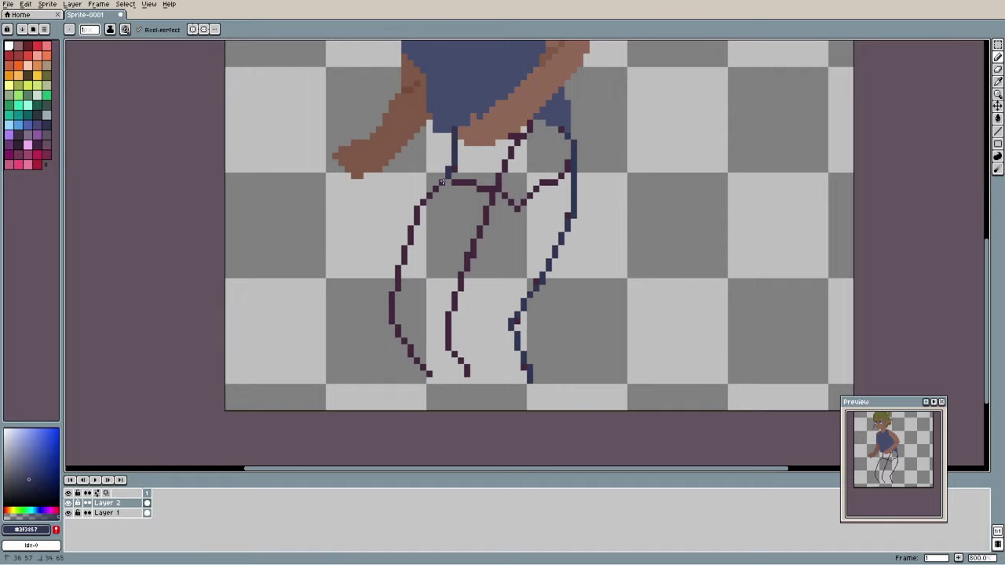
drag(442, 183, 442, 392)
drag(512, 141, 494, 407)
drag(610, 307, 614, 394)
drag(503, 247, 528, 217)
Fill the near trouser leg with dark navy and the far leg with a darker shade of navy.
key(g)
click(545, 303)
key(ctrl+z)
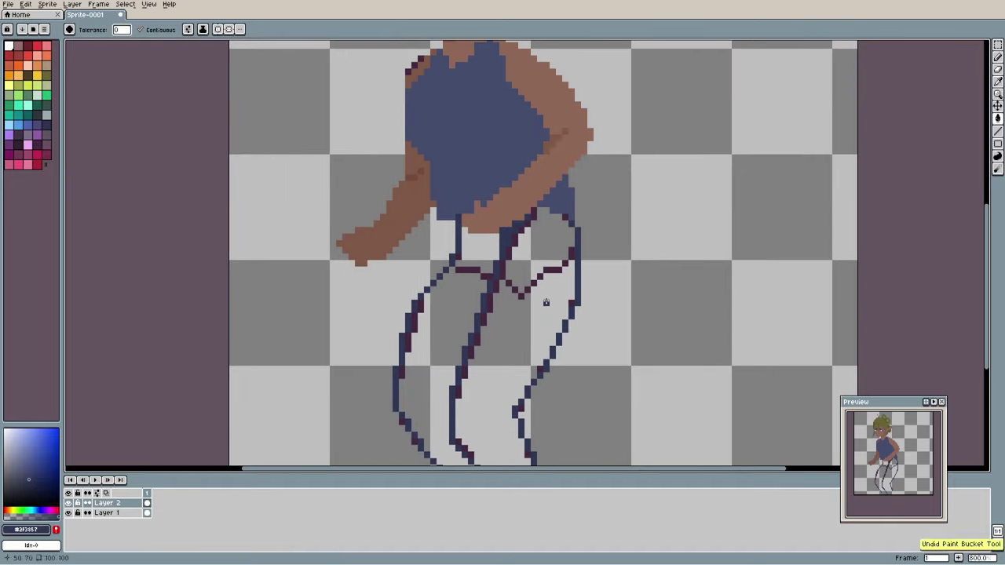
click(546, 302)
drag(604, 364, 636, 333)
click(32, 484)
click(469, 306)
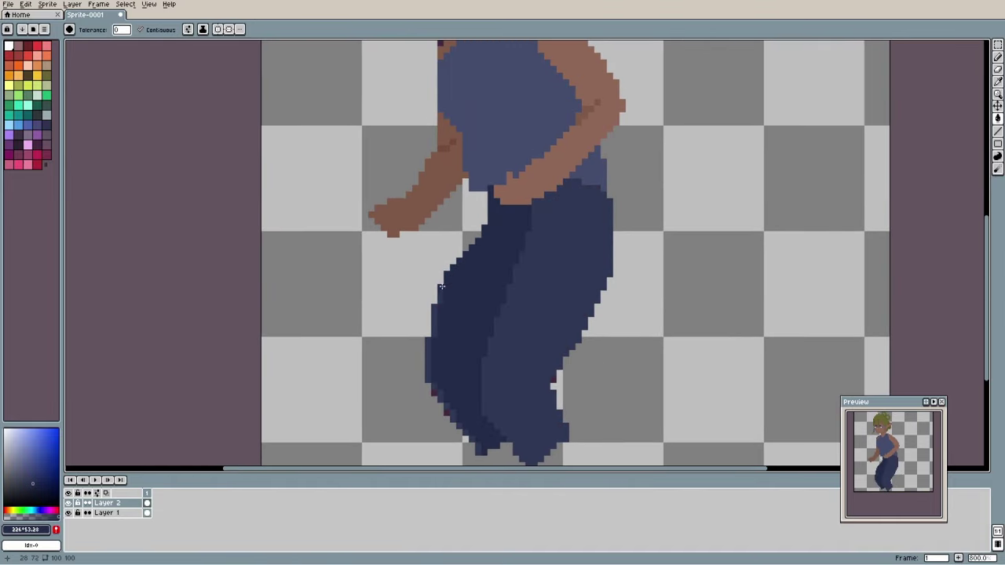
Extend the slate blue top down over the hips with a flared hem behind the forearm.
scroll(474, 441, down, 1)
key(v)
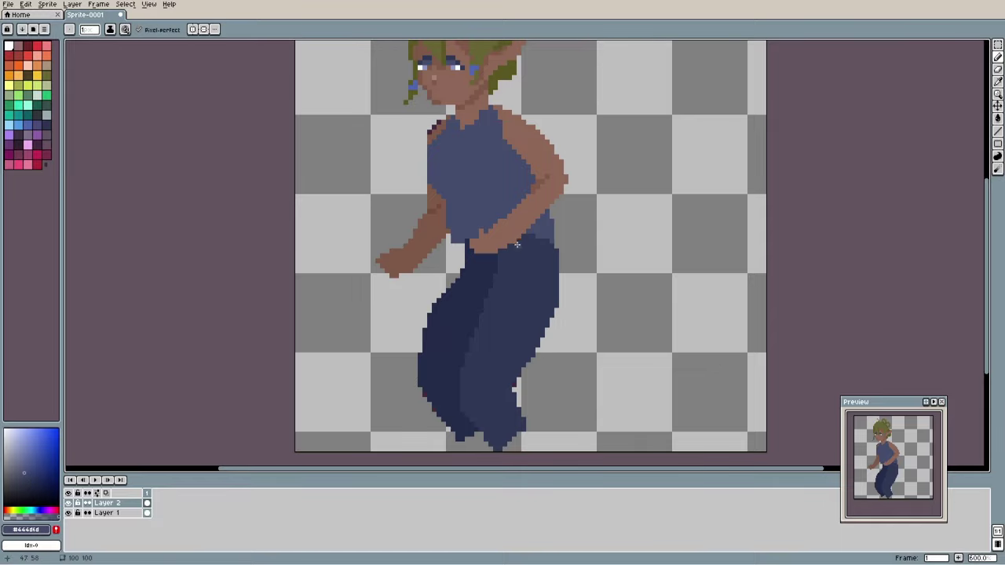
key(ctrl+z)
key(g)
click(549, 251)
drag(550, 214, 508, 255)
key(b)
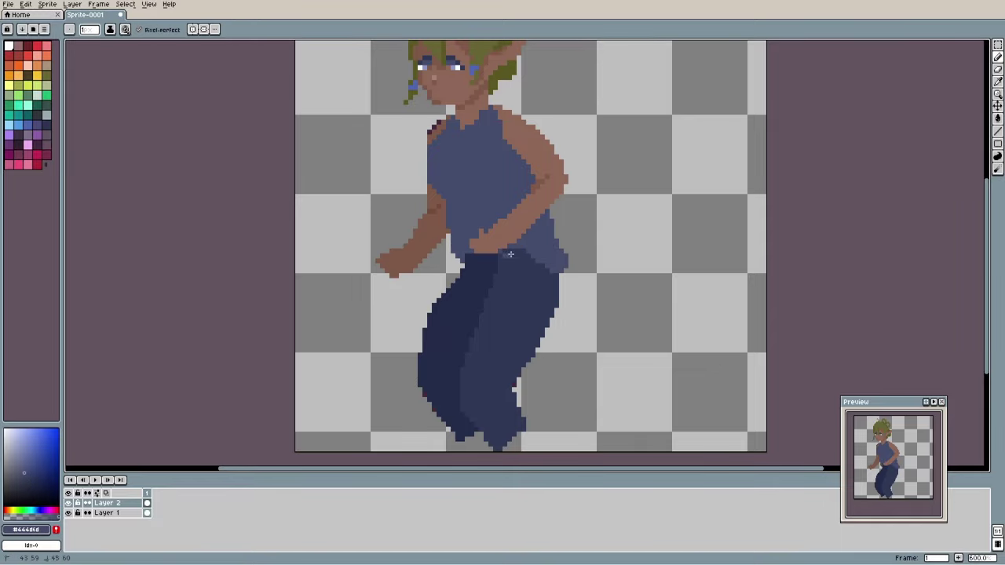
scroll(635, 257, up, 1)
drag(394, 241, 505, 313)
scroll(505, 313, down, 3)
drag(604, 296, 566, 271)
scroll(563, 257, up, 1)
Choose the medium green from the palette as the drawing colour for the wings.
key(i)
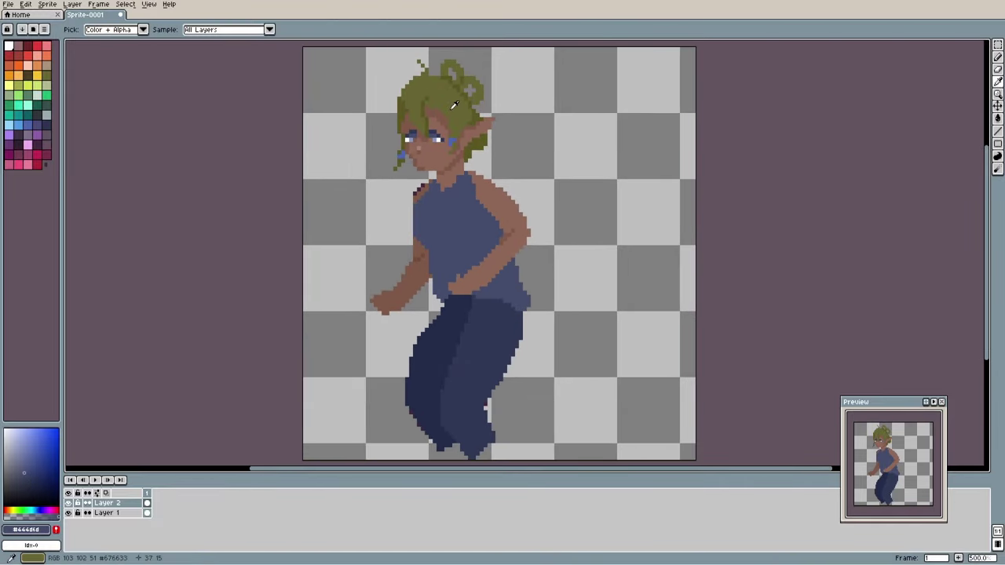
click(454, 105)
click(18, 86)
click(9, 104)
key(b)
Try outlining and filling upper and lower green wings on both sides of the body.
mouse_move(475, 173)
mouse_down()
mouse_move(577, 208)
mouse_move(518, 267)
mouse_move(597, 288)
mouse_up()
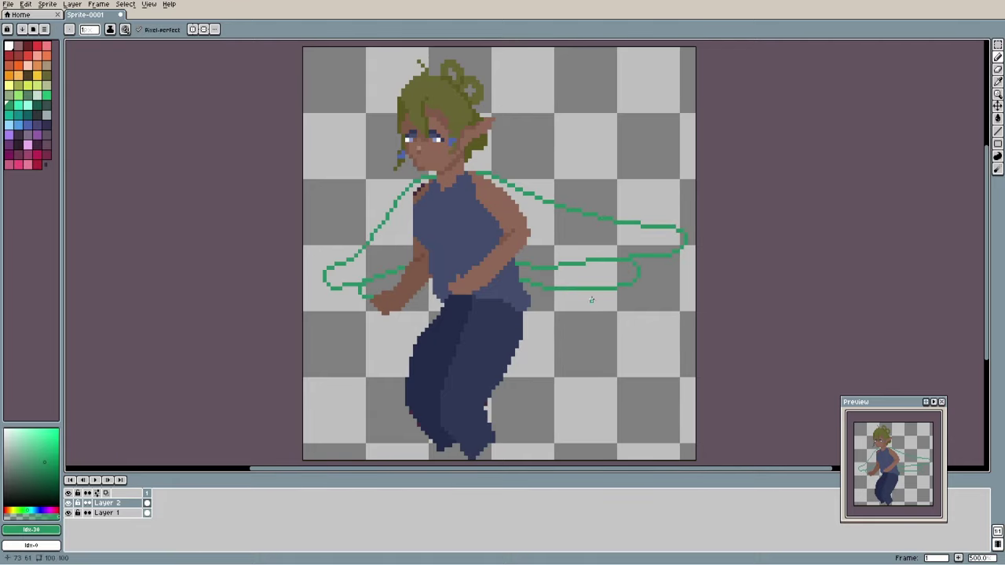
key(g)
click(589, 275)
click(581, 241)
click(388, 245)
click(380, 286)
key(b)
Undo the fills and outlines of the green wings.
key(ctrl+z)
key(ctrl+z)
key(ctrl+z)
key(ctrl+z)
key(ctrl+z)
key(ctrl+z)
key(ctrl+z)
key(ctrl+z)
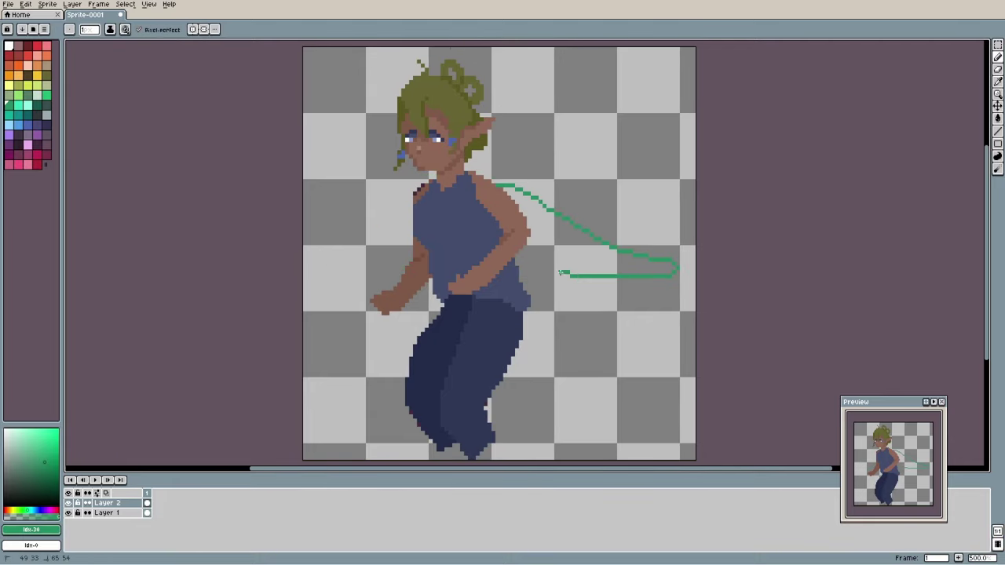
Fill a large drooping upper wing behind the back with green and the smaller lower wing with a darker green.
key(g)
click(578, 247)
click(48, 466)
click(567, 285)
scroll(621, 310, up, 4)
key(b)
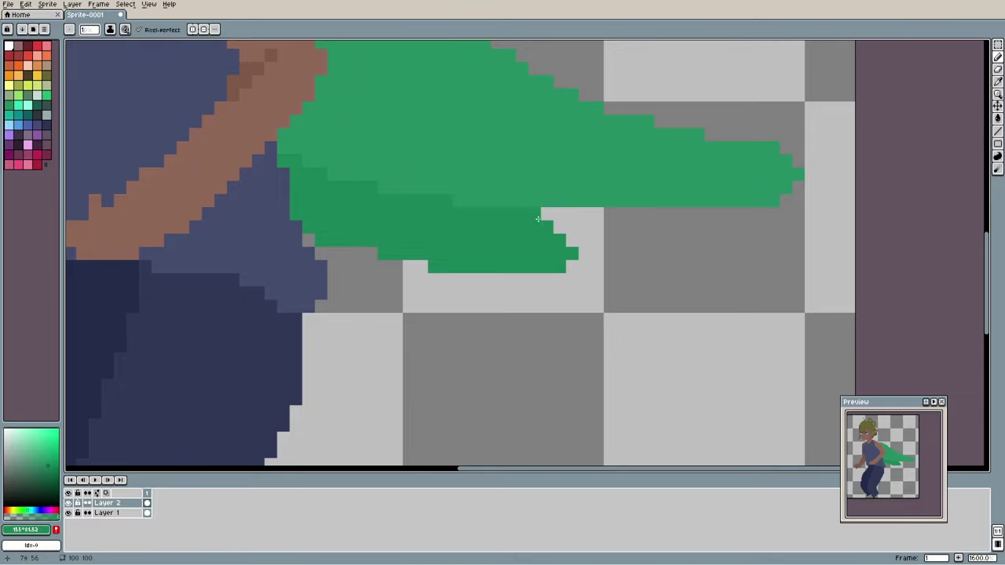
Touch up the edges of the green lower wings and trim their outline with the eraser.
scroll(620, 368, down, 4)
drag(486, 214, 502, 219)
drag(605, 321, 623, 335)
key(g)
key(e)
drag(680, 301, 616, 279)
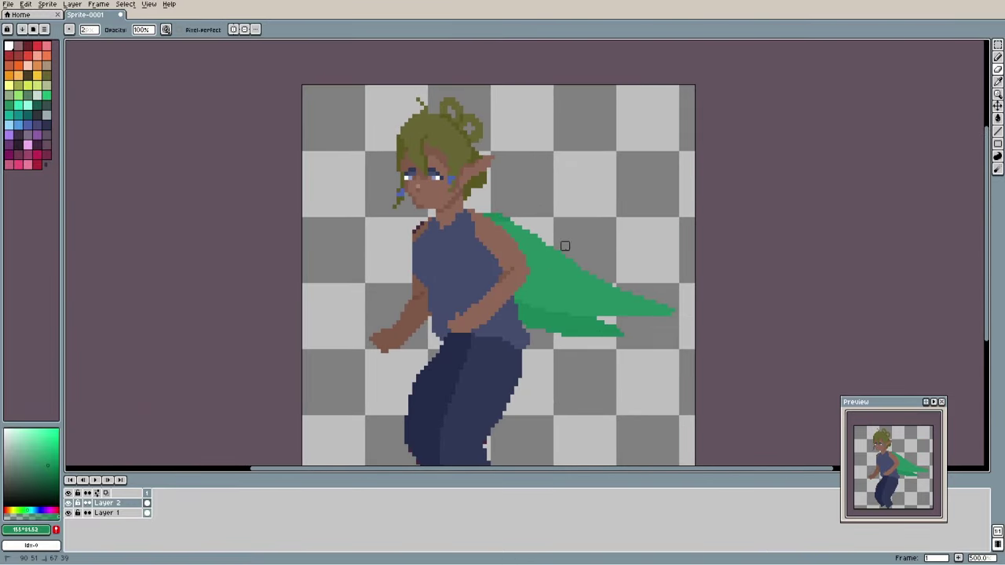
Outline a raised upper wing rising from behind the shoulder and fill it with wing green and a darker green rear band.
key(i)
click(565, 291)
key(b)
mouse_move(493, 213)
mouse_down()
mouse_move(505, 205)
mouse_move(525, 225)
mouse_move(505, 175)
mouse_move(611, 133)
mouse_up()
key(g)
click(591, 171)
key(b)
key(g)
click(542, 163)
Try drawing light yellow-green veins along the upper and lower wings.
scroll(620, 275, up, 2)
key(i)
click(18, 95)
key(b)
mouse_move(591, 187)
mouse_down()
mouse_move(332, 309)
mouse_move(312, 330)
mouse_up()
drag(340, 341, 331, 150)
drag(334, 252, 518, 271)
key(ctrl+z)
mouse_move(581, 283)
mouse_down()
mouse_move(395, 269)
mouse_move(469, 324)
mouse_up()
scroll(482, 240, down, 1)
Undo the yellow-green wing veins together with the dark green touch-ups near the wing joint.
alt+click(490, 323)
scroll(396, 242, up, 2)
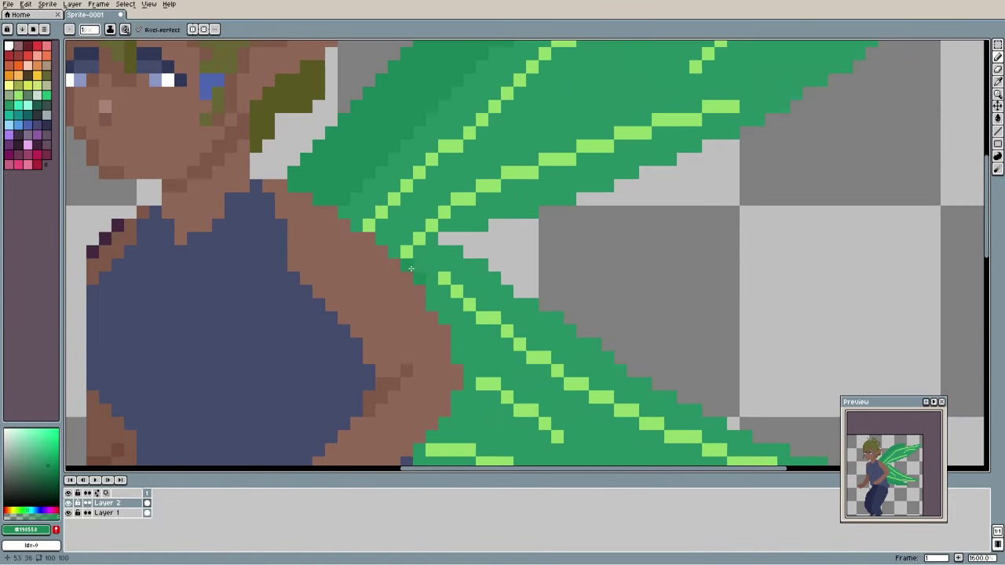
drag(411, 250, 458, 266)
scroll(458, 267, down, 2)
mouse_move(458, 266)
mouse_down()
mouse_move(535, 263)
mouse_move(536, 251)
mouse_up()
drag(667, 275, 560, 237)
key(ctrl+z)
key(ctrl+z)
key(ctrl+z)
key(ctrl+z)
key(ctrl+z)
key(ctrl+z)
key(ctrl+z)
key(ctrl+z)
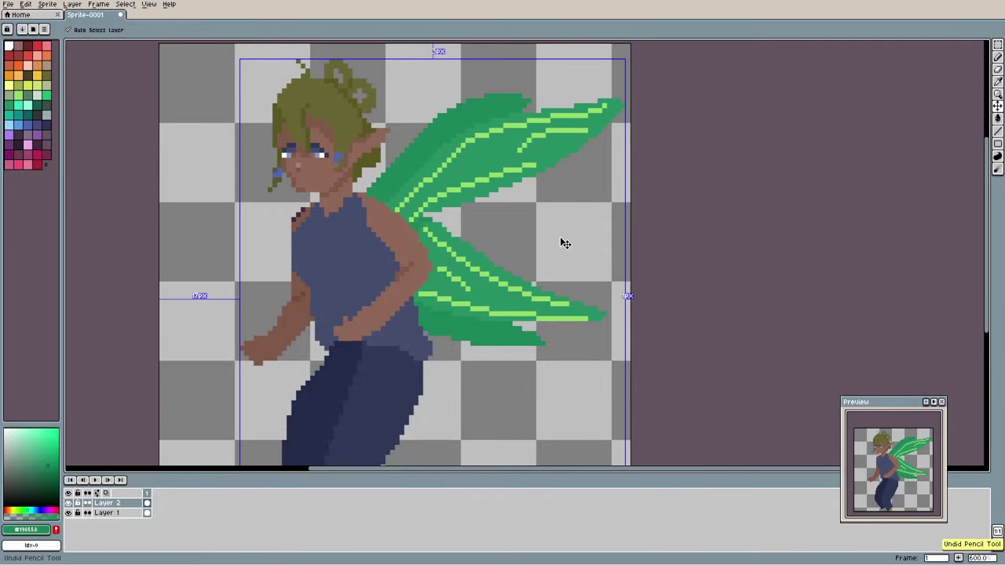
Choose a pale mint green and draw long veins following the curve of the upper wing.
click(47, 86)
click(18, 447)
mouse_move(394, 205)
mouse_down()
mouse_move(604, 117)
mouse_move(520, 130)
mouse_up()
key(ctrl+z)
mouse_move(511, 156)
mouse_down()
mouse_move(432, 184)
mouse_move(526, 138)
mouse_up()
drag(351, 232, 474, 182)
drag(384, 196, 409, 181)
key(ctrl+z)
key(ctrl+z)
key(ctrl+z)
drag(440, 217, 461, 107)
Draw pale mint veins running from the joint towards the tip of the lower wing.
scroll(462, 107, up, 2)
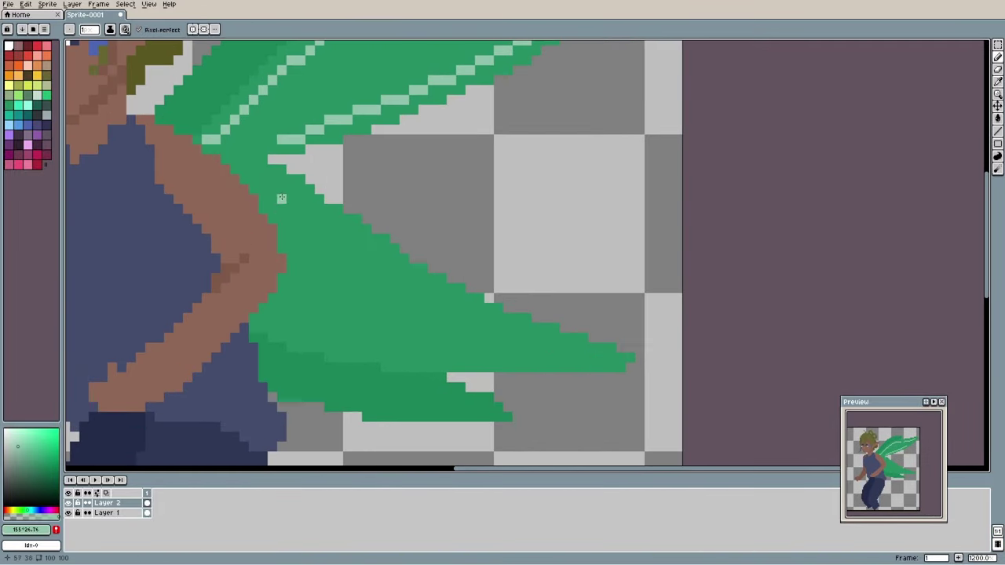
drag(272, 179, 584, 349)
mouse_move(280, 307)
mouse_down()
mouse_move(382, 349)
mouse_move(492, 339)
mouse_up()
key(ctrl+z)
scroll(490, 321, down, 2)
scroll(410, 304, up, 3)
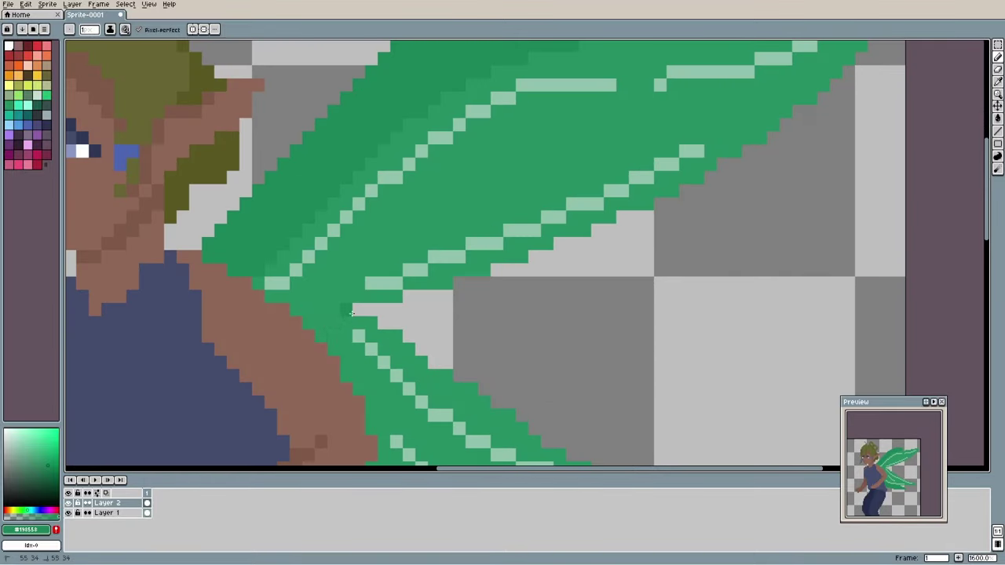
scroll(343, 320, down, 3)
scroll(478, 322, up, 1)
scroll(479, 322, down, 2)
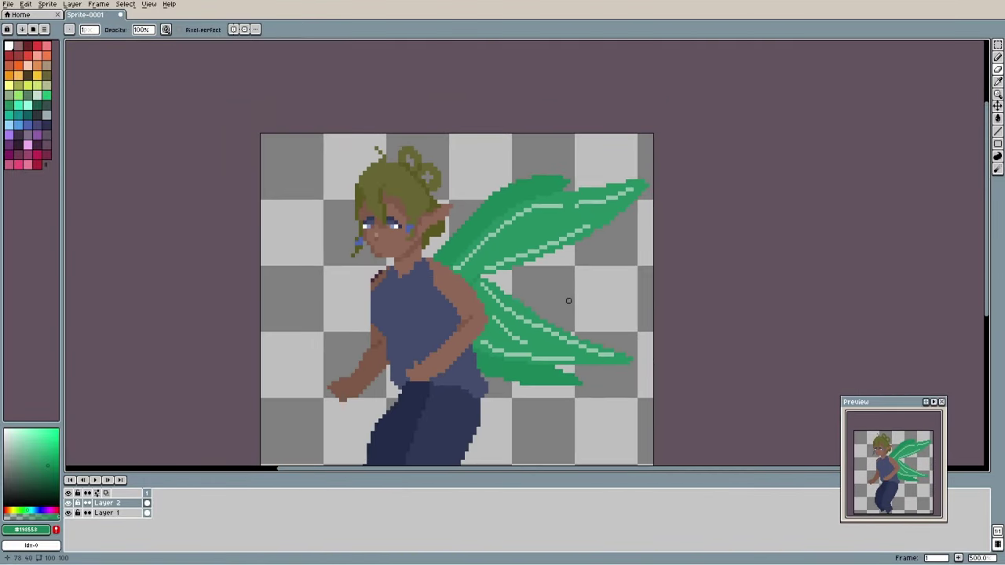
drag(568, 301, 566, 218)
key(ctrl+z)
Hide Layer 1 and fill the exposed gaps in the skin with the sampled skin colour.
click(68, 512)
alt+click(431, 202)
key(b)
scroll(439, 408, up, 3)
drag(419, 303, 457, 343)
key(g)
click(427, 330)
scroll(455, 367, down, 4)
mouse_move(398, 333)
mouse_down()
mouse_move(418, 344)
mouse_move(400, 357)
mouse_up()
Recolour the olive hair, bun loops and side strands in pale mint green, using a slightly darker mint for the shaded parts.
alt+click(345, 196)
key(g)
mouse_move(522, 196)
mouse_down()
mouse_move(559, 301)
mouse_move(512, 353)
mouse_up()
alt+click(512, 343)
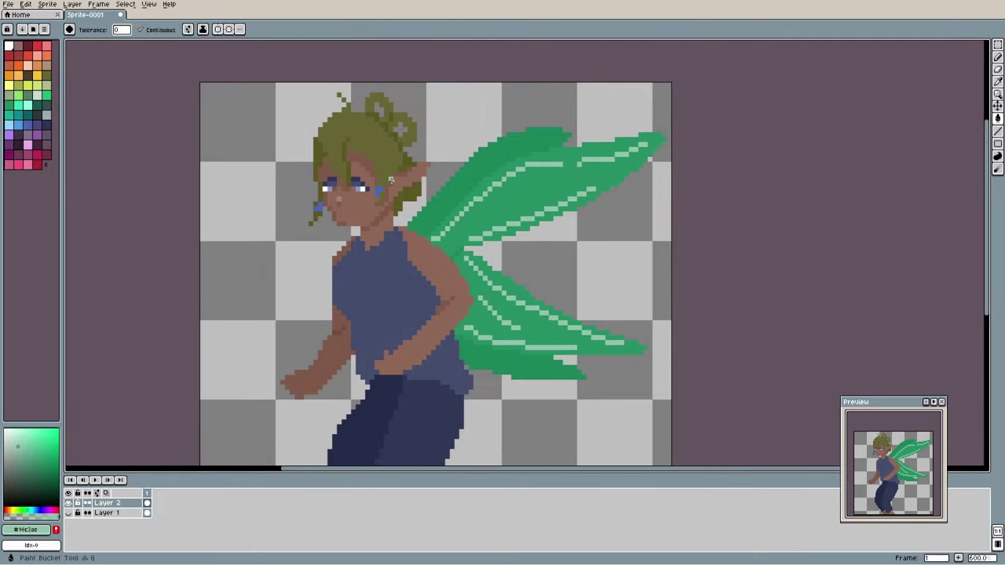
click(365, 133)
click(372, 102)
click(395, 206)
click(385, 117)
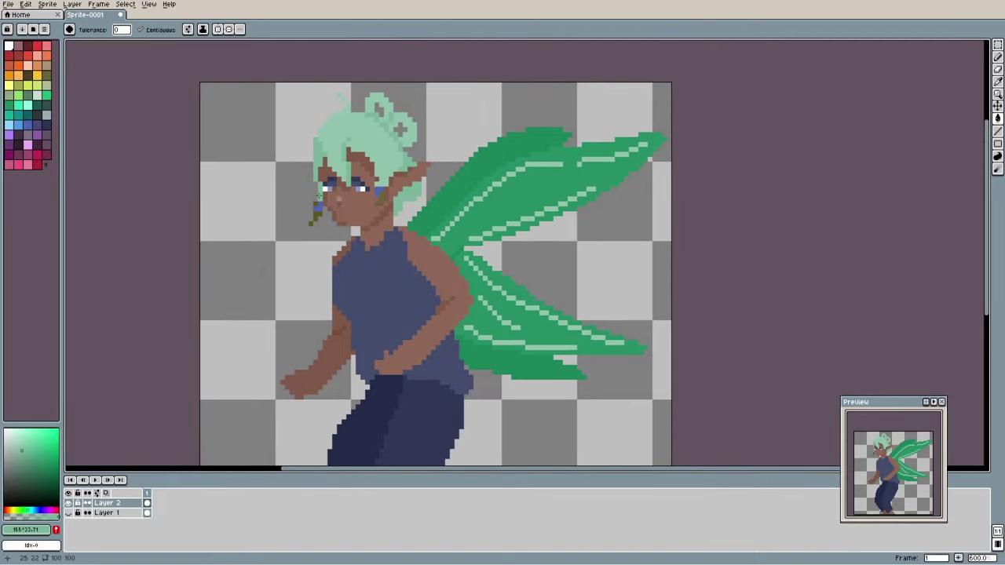
click(318, 214)
click(381, 201)
Draw and fill dark navy sleeve caps over both shoulders, using the colour sampled from the shaded trouser leg.
scroll(446, 304, down, 1)
drag(486, 384, 470, 317)
alt+click(357, 338)
key(b)
scroll(455, 273, up, 1)
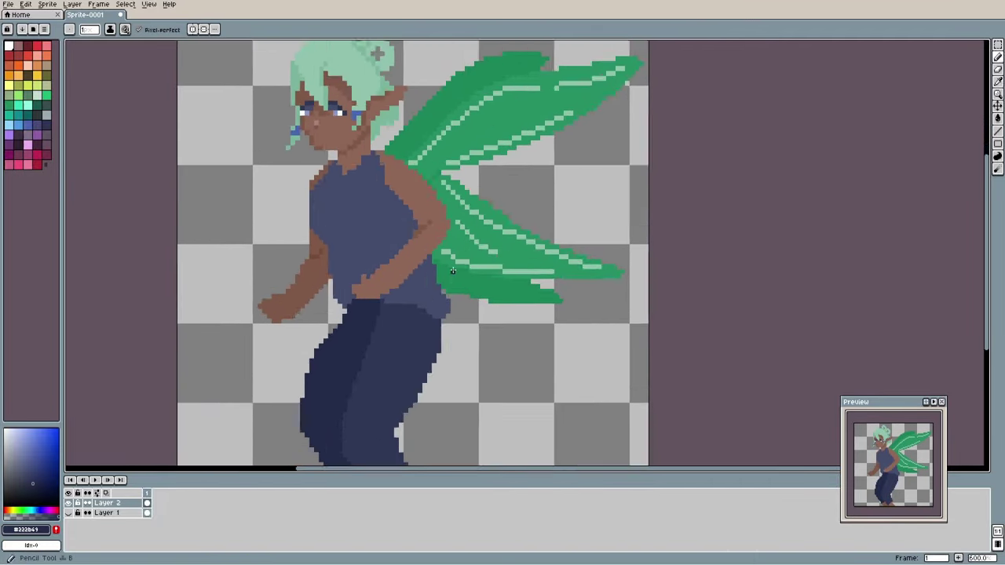
scroll(453, 271, up, 2)
drag(467, 190, 555, 269)
key(g)
click(511, 235)
key(b)
drag(388, 211, 317, 291)
key(g)
click(350, 240)
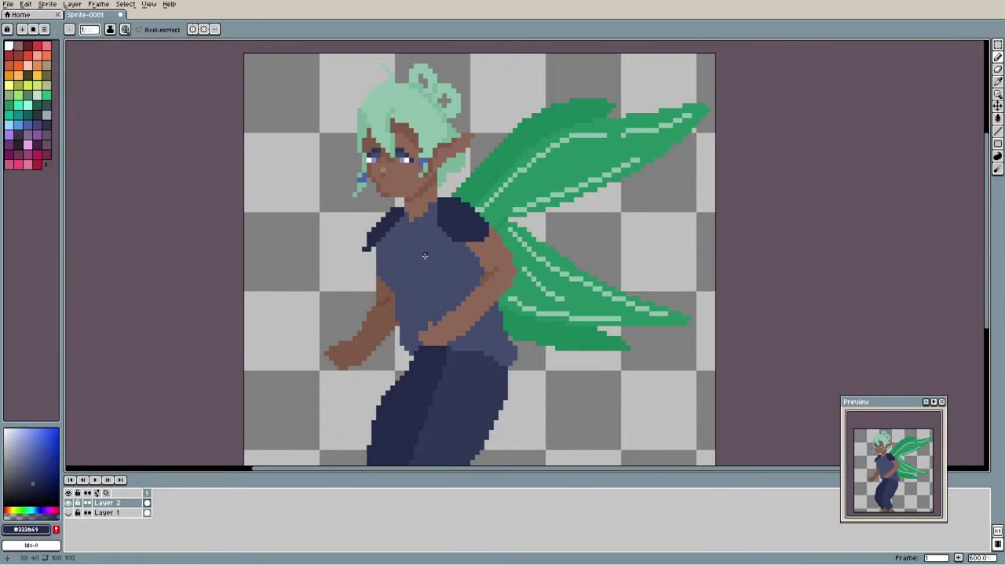
drag(424, 256, 395, 191)
drag(471, 252, 507, 322)
key(ctrl+z)
alt+click(508, 264)
scroll(427, 153, up, 3)
mouse_move(420, 195)
mouse_down()
mouse_move(473, 165)
mouse_move(406, 142)
mouse_up()
scroll(523, 204, down, 4)
key(ctrl+z)
key(ctrl+z)
Outline a belt across the waist between the tunic and trousers and fill it with dark green.
scroll(528, 214, up, 1)
drag(543, 292, 521, 253)
scroll(521, 253, down, 2)
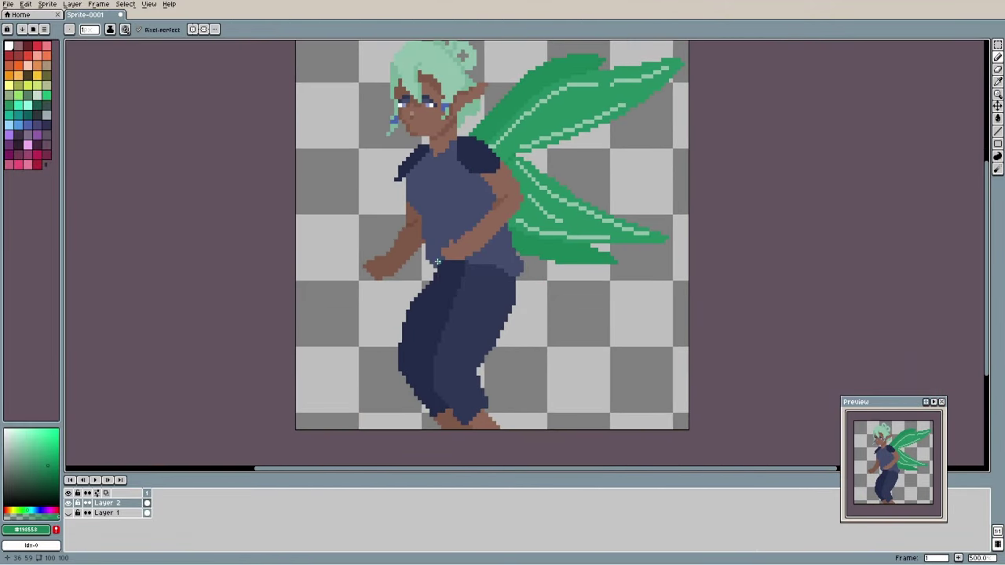
key(alt)
scroll(491, 310, up, 2)
mouse_move(424, 289)
mouse_down()
mouse_move(514, 322)
mouse_move(515, 305)
mouse_up()
key(g)
click(483, 308)
Shade the belt with a lighter wing green along its upper edge and clean up its outline pixels.
alt+click(536, 233)
key(b)
mouse_move(441, 284)
mouse_down()
mouse_move(505, 302)
mouse_move(435, 275)
mouse_up()
scroll(518, 308, down, 4)
scroll(519, 308, up, 5)
alt+click(473, 281)
scroll(471, 281, down, 1)
alt+click(450, 263)
alt+click(433, 276)
scroll(425, 274, down, 3)
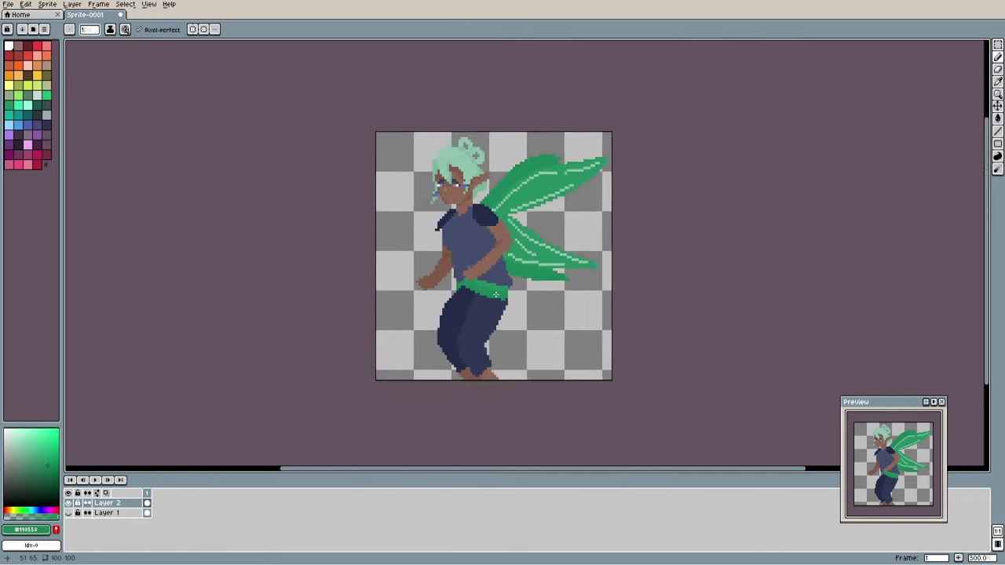
scroll(561, 315, up, 2)
click(47, 125)
key(ctrl+z)
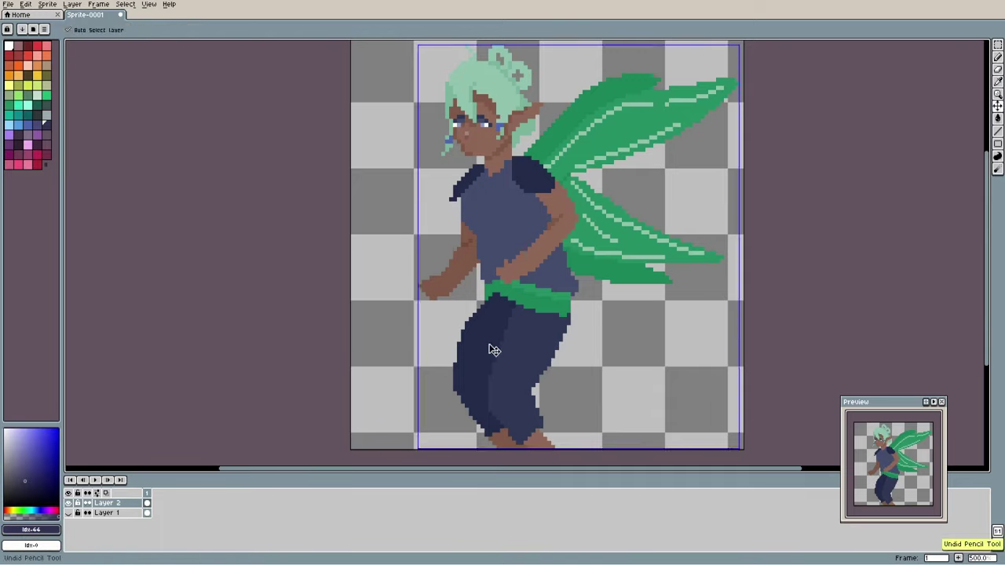
Mix a muted greyish brown and draw a straight diagonal staff across the forward hand with the Line tool.
click(9, 66)
click(43, 455)
drag(388, 212, 461, 330)
key(ctrl+z)
scroll(476, 334, up, 3)
click(22, 461)
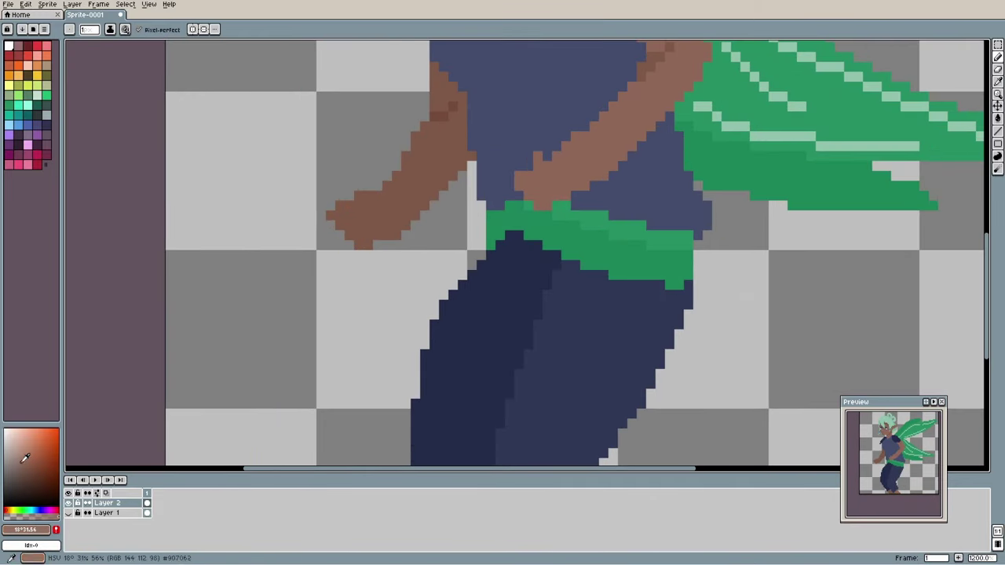
scroll(427, 348, down, 3)
drag(578, 251, 583, 251)
click(998, 131)
mouse_move(337, 204)
mouse_down()
mouse_move(456, 447)
mouse_move(434, 336)
mouse_up()
Reshape the forward hand into a fist around the staff with sampled skin tones and darker finger shading.
key(b)
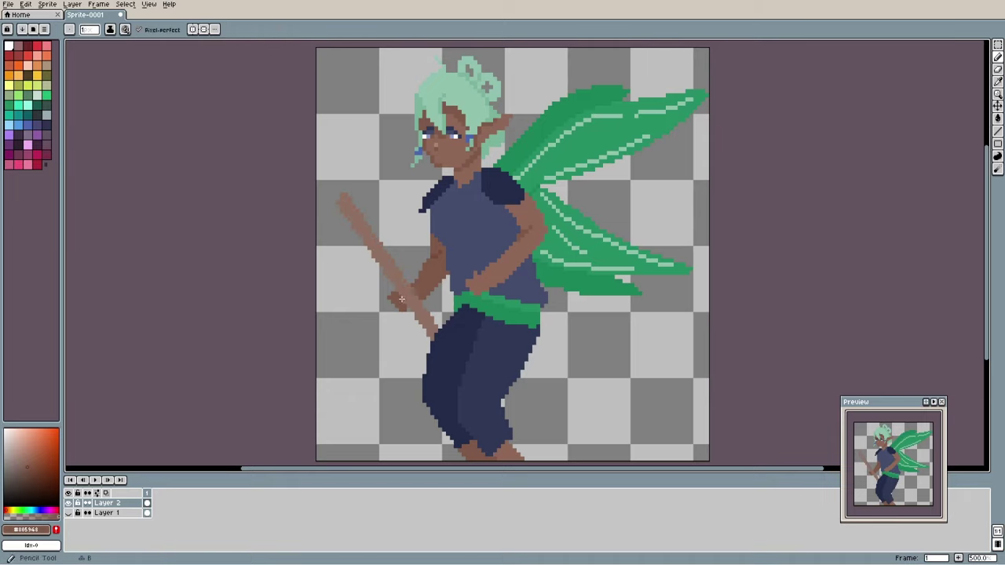
scroll(478, 335, up, 4)
key(e)
click(254, 258)
key(b)
alt+click(289, 193)
drag(275, 218, 251, 210)
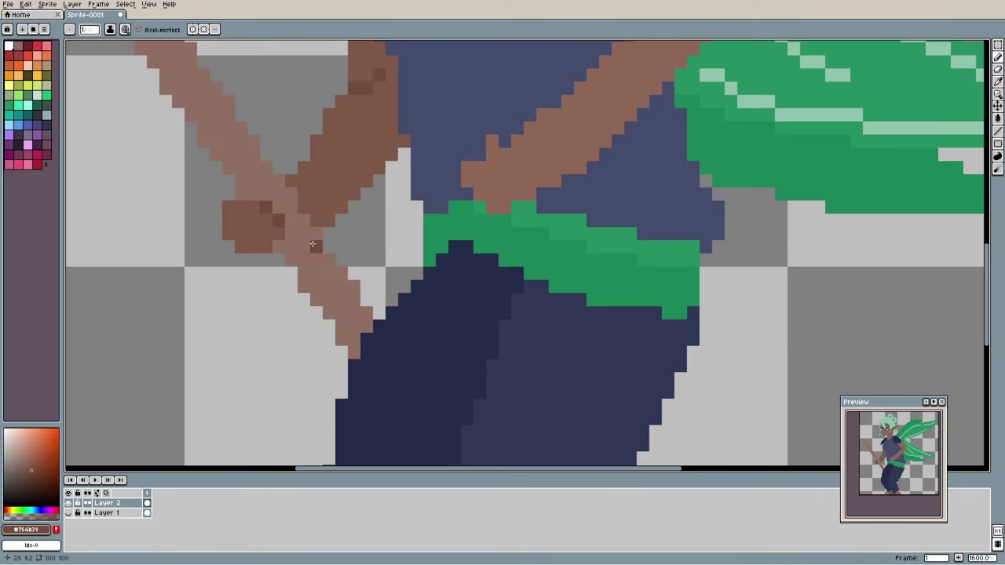
Outline a long curved blade at the upper end of the staff and fill it with pale mint green.
scroll(256, 246, down, 4)
drag(256, 246, 396, 350)
key(ctrl+z)
scroll(328, 220, up, 2)
mouse_move(354, 255)
mouse_down()
mouse_move(307, 294)
mouse_move(337, 266)
mouse_up()
key(g)
click(325, 314)
Try adding a wing-green inner edge to the long curved blade on the staff.
scroll(555, 240, down, 1)
alt+click(602, 240)
drag(317, 214, 313, 326)
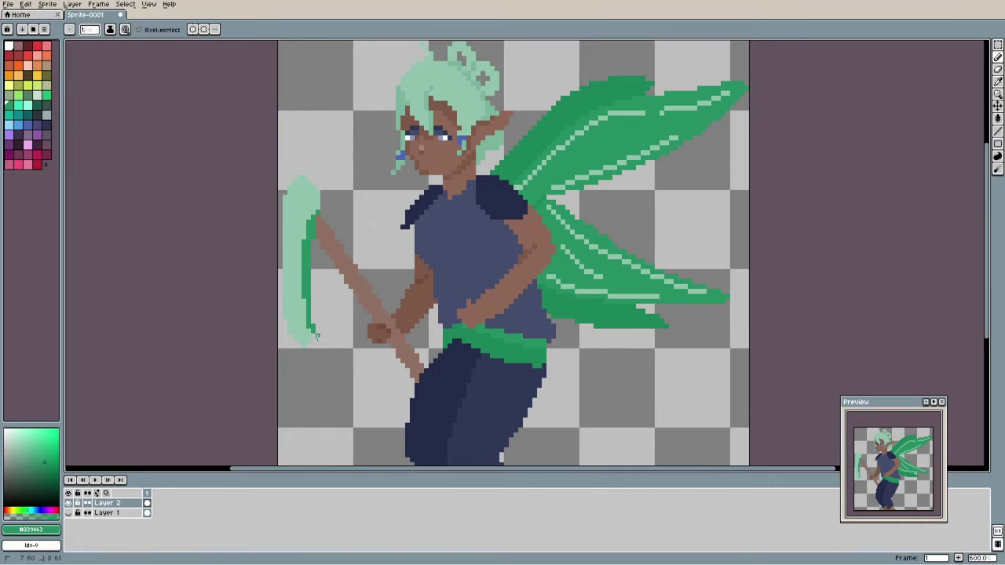
key(g)
scroll(418, 311, down, 1)
Undo the curved blade drawing back to the bare staff.
key(ctrl+z)
key(ctrl+z)
key(ctrl+z)
key(ctrl+z)
key(ctrl+z)
Draw a short pointed spearhead on the staff's upper end in the hair's darker mint and fill it.
scroll(489, 281, up, 1)
key(b)
alt+click(419, 177)
mouse_move(239, 235)
mouse_down()
mouse_move(384, 243)
mouse_move(323, 247)
mouse_up()
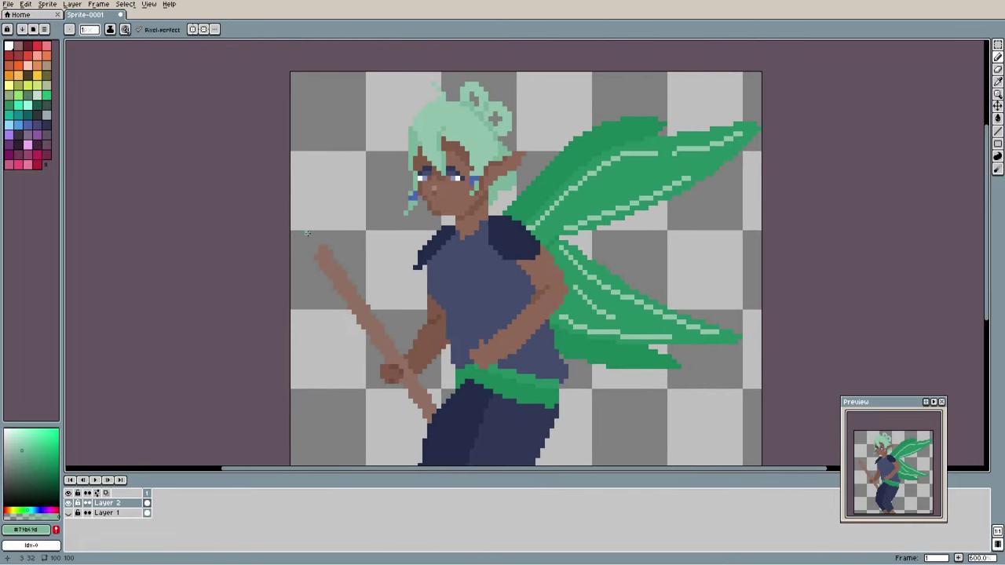
click(321, 248)
Highlight the spearhead's upper edge with the lighter mint sampled from the hair.
key(b)
alt+click(431, 150)
scroll(319, 197, up, 3)
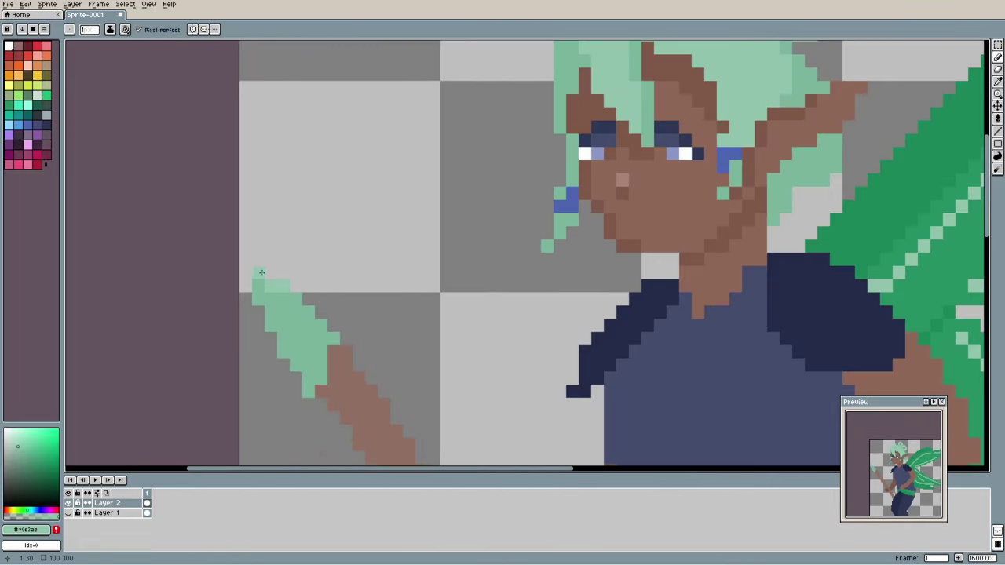
drag(259, 275, 322, 354)
scroll(420, 294, down, 3)
scroll(416, 305, down, 2)
drag(458, 302, 493, 294)
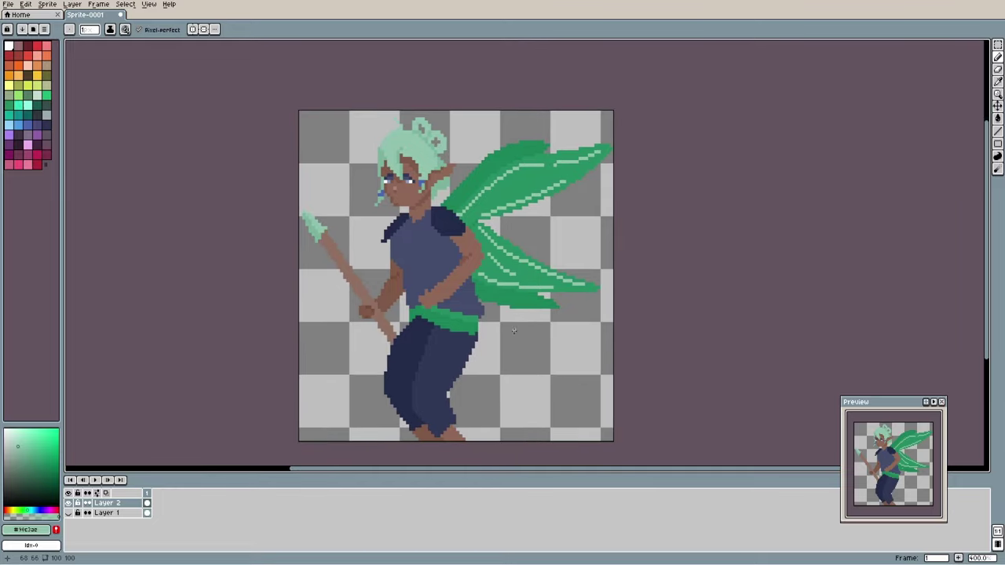
Add a Background layer beneath the drawing and fill it with the muted purple palette colour Idx-54.
right_click(108, 514)
click(139, 517)
click(44, 144)
key(g)
click(535, 402)
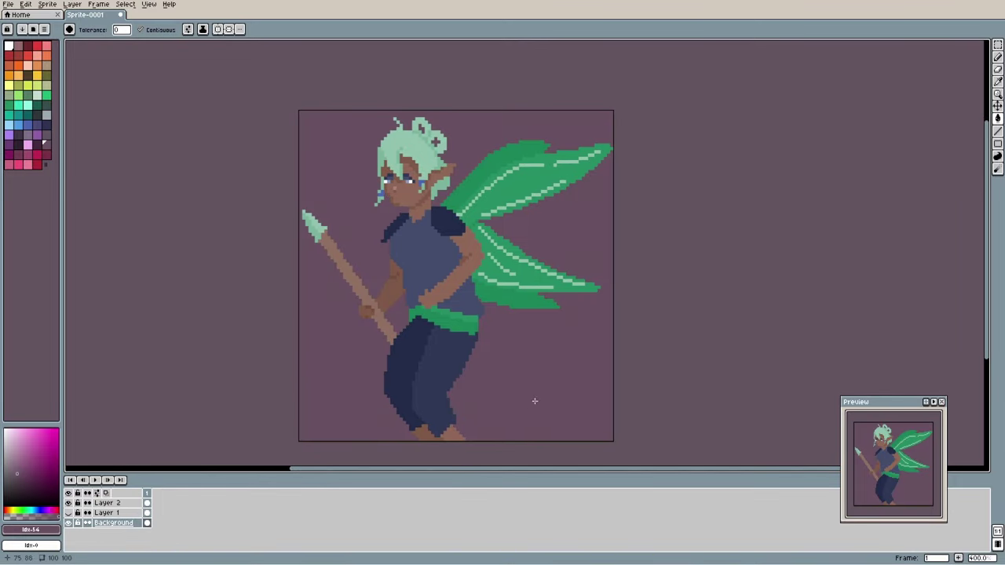
Draw a darker blue fold line beneath the chest of the shirt on Layer 2.
scroll(449, 379, up, 1)
alt+click(428, 266)
key(b)
scroll(420, 260, up, 2)
click(107, 504)
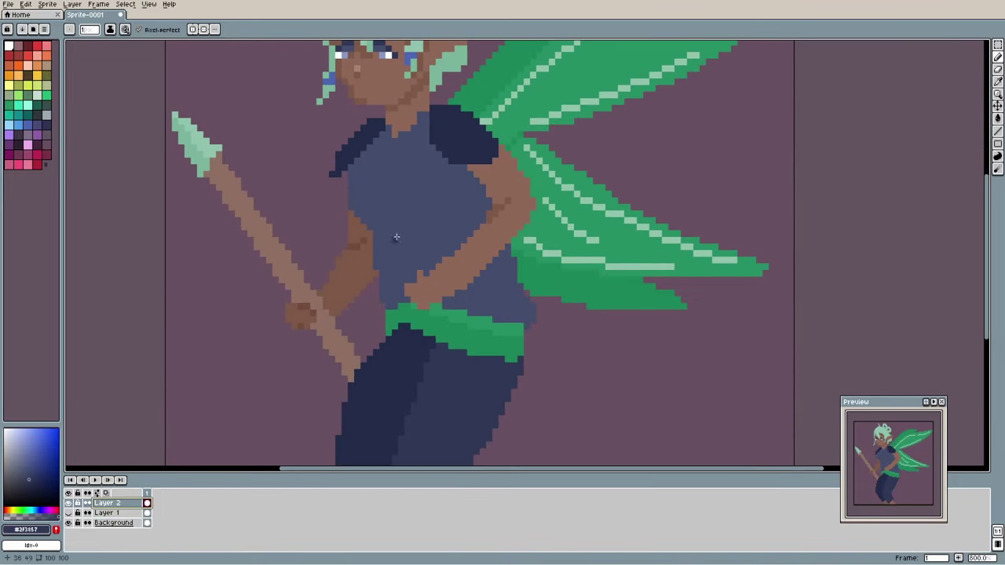
alt+click(403, 247)
scroll(542, 265, down, 1)
Try filling the shirt area behind the bent arm with the darker blue.
key(g)
scroll(464, 264, up, 3)
click(462, 262)
key(ctrl+z)
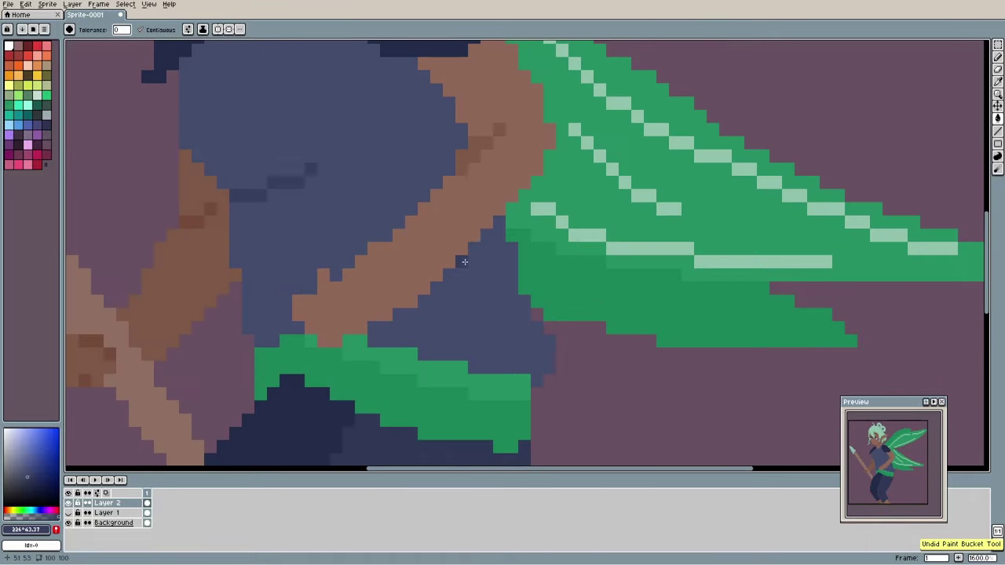
key(b)
scroll(481, 266, down, 4)
key(ctrl+z)
Erase a curve out of the shirt's front edge to narrow the waist.
scroll(480, 244, up, 3)
key(e)
drag(299, 258, 320, 341)
scroll(404, 276, down, 4)
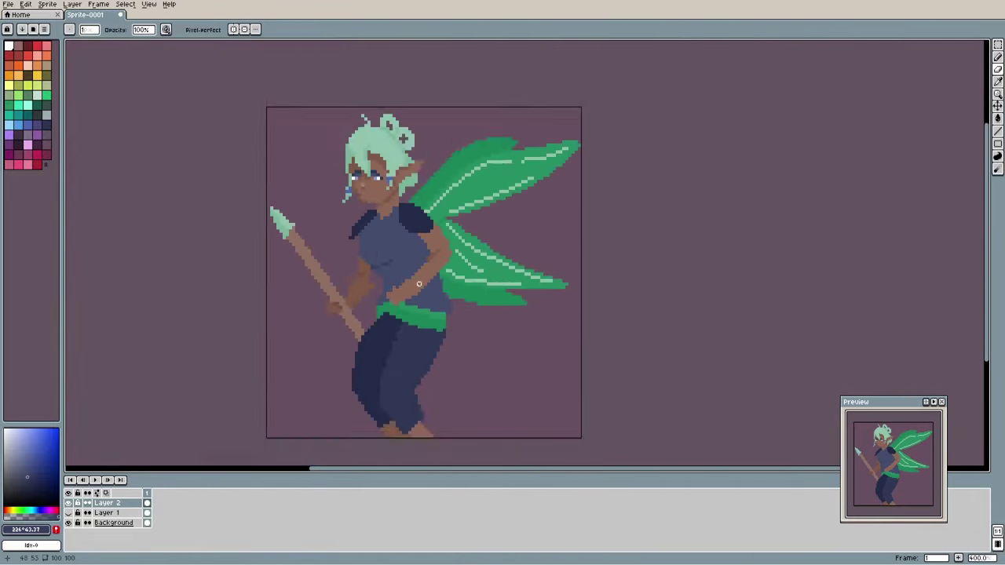
Sample the darker fold blue and shade the shirt's lower back edge down to the belt.
scroll(391, 261, up, 3)
key(b)
alt+click(359, 274)
scroll(394, 214, down, 1)
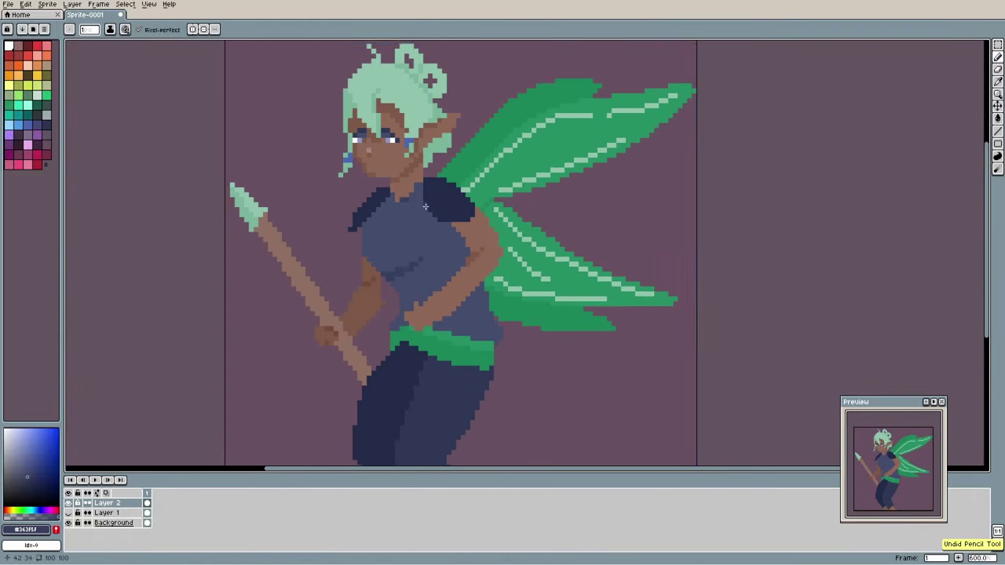
scroll(425, 207, up, 4)
scroll(505, 228, down, 3)
scroll(532, 303, down, 3)
scroll(561, 314, up, 4)
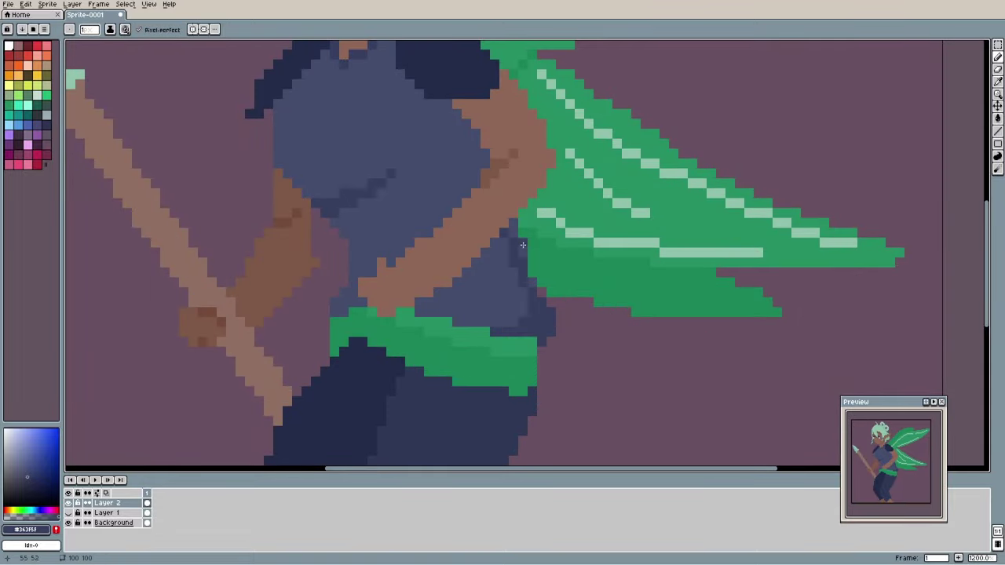
scroll(523, 245, down, 3)
mouse_move(566, 323)
mouse_down()
mouse_move(563, 309)
mouse_move(563, 321)
mouse_move(541, 314)
mouse_move(602, 329)
mouse_up()
scroll(563, 322, down, 1)
click(998, 70)
scroll(588, 294, up, 1)
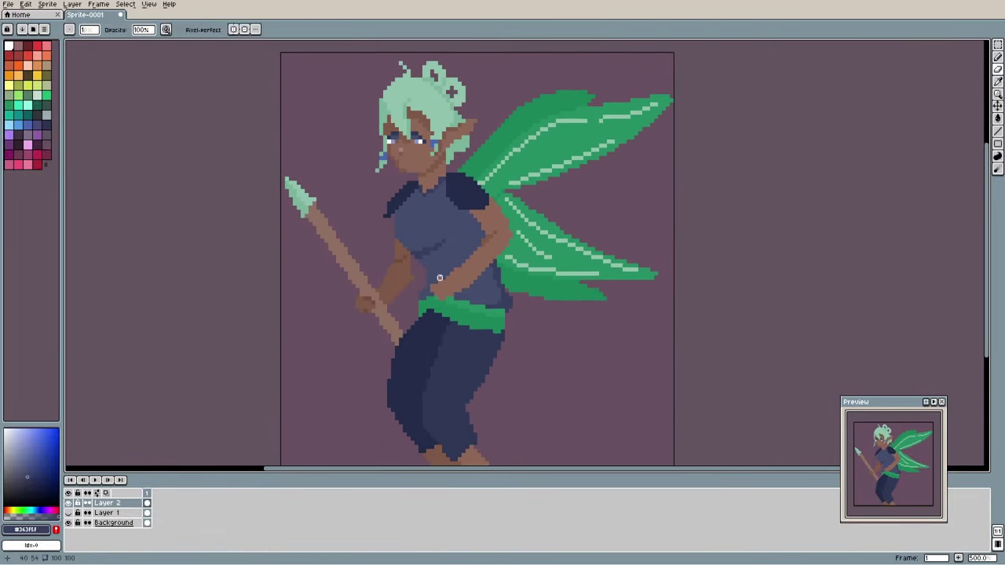
scroll(348, 287, up, 2)
scroll(450, 293, down, 2)
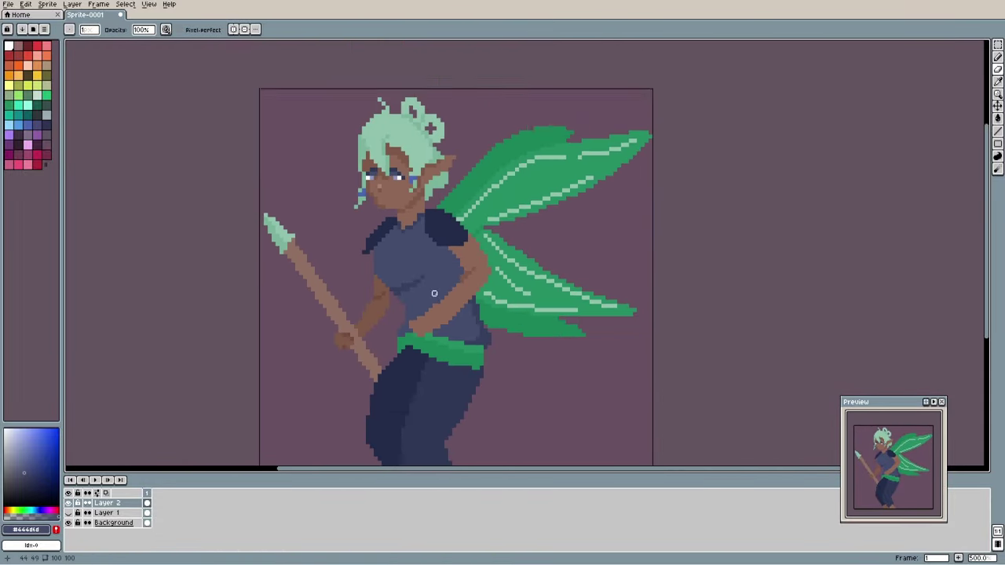
Draw mint veins along the dark rear sections of the lower and upper wings.
drag(527, 288, 516, 253)
key(b)
alt+click(542, 273)
scroll(529, 294, up, 4)
drag(354, 249, 599, 315)
drag(580, 276, 598, 317)
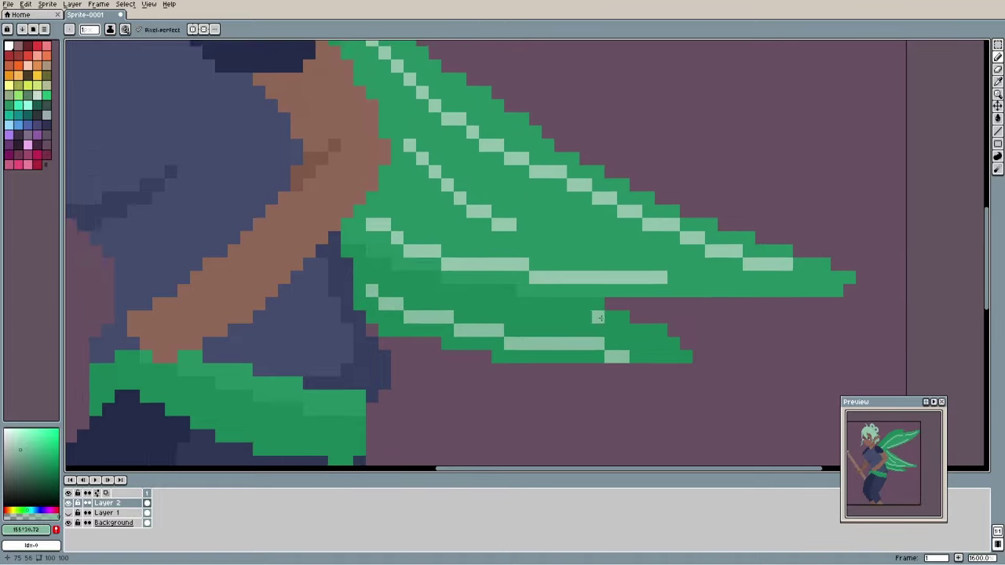
scroll(598, 317, down, 5)
Fill the rear sections of both wings with a deeper green, keeping the mint veins.
key(g)
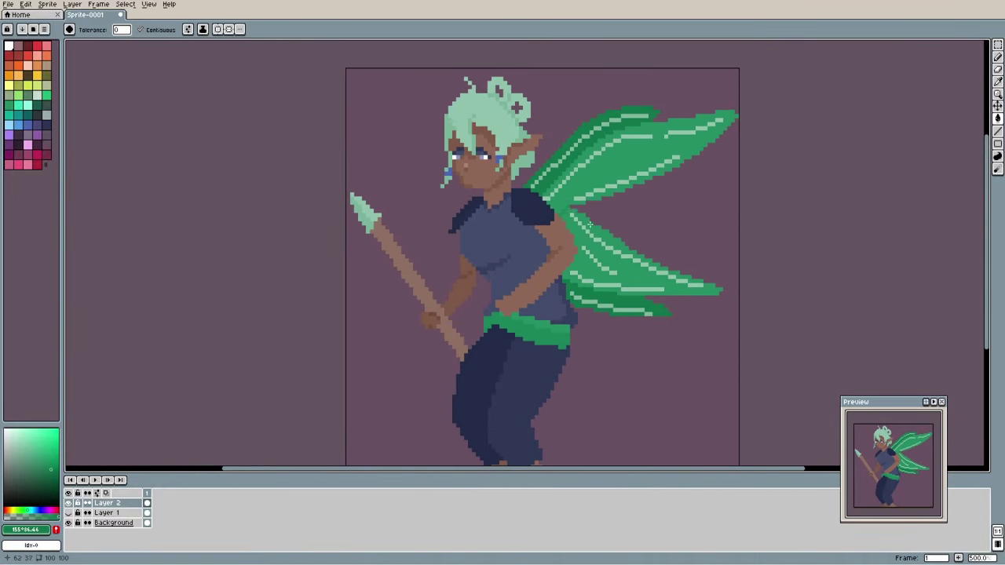
key(b)
scroll(590, 225, up, 4)
scroll(602, 243, down, 5)
drag(660, 255, 602, 251)
scroll(601, 236, up, 3)
scroll(585, 220, down, 2)
key(e)
drag(537, 190, 560, 167)
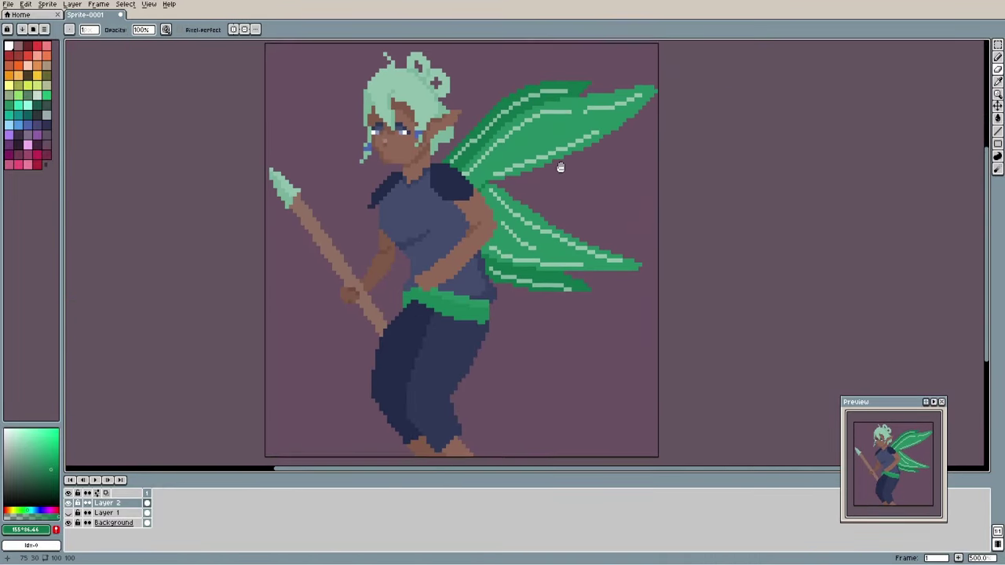
Outline a shadow strip along the back edge of the near trouser leg in sampled dark navy and fill it.
alt+click(541, 346)
scroll(517, 154, up, 4)
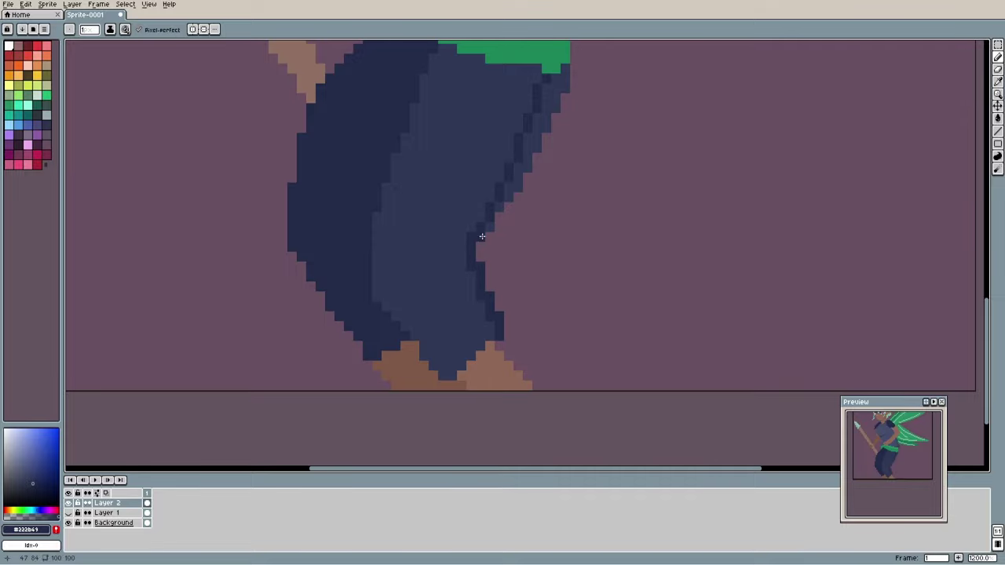
key(g)
click(523, 174)
scroll(577, 129, down, 2)
drag(621, 106, 593, 285)
Shape the belt's back end into a rounded knot using sampled belt greens, with deep green shading inside.
alt+click(549, 248)
key(b)
scroll(589, 327, down, 1)
scroll(591, 327, up, 1)
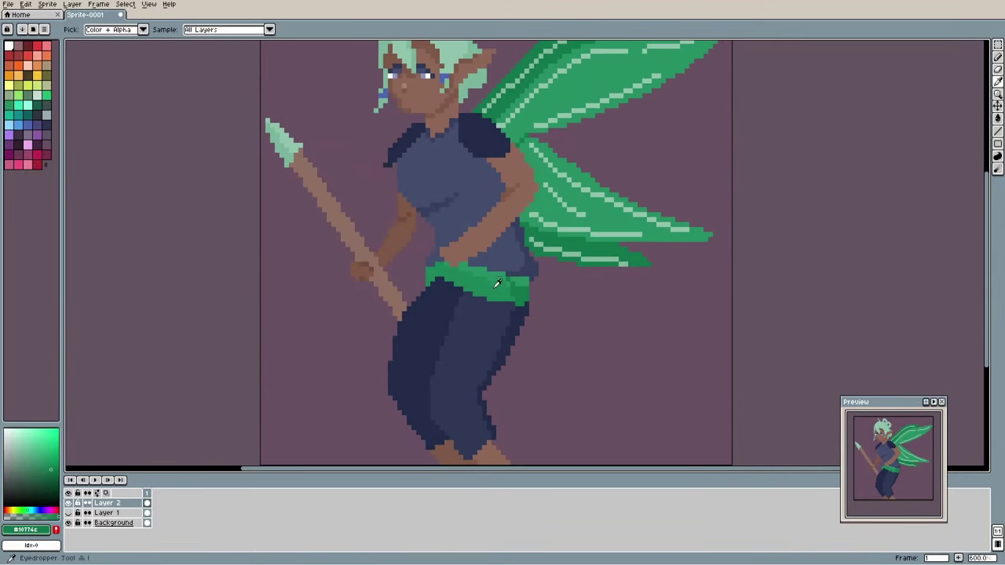
alt+click(497, 283)
scroll(577, 228, down, 1)
drag(608, 330, 623, 386)
mouse_move(535, 318)
mouse_down()
mouse_move(558, 307)
mouse_move(556, 331)
mouse_move(624, 343)
mouse_move(594, 331)
mouse_up()
alt+click(544, 333)
key(b)
scroll(572, 335, up, 2)
scroll(603, 326, down, 3)
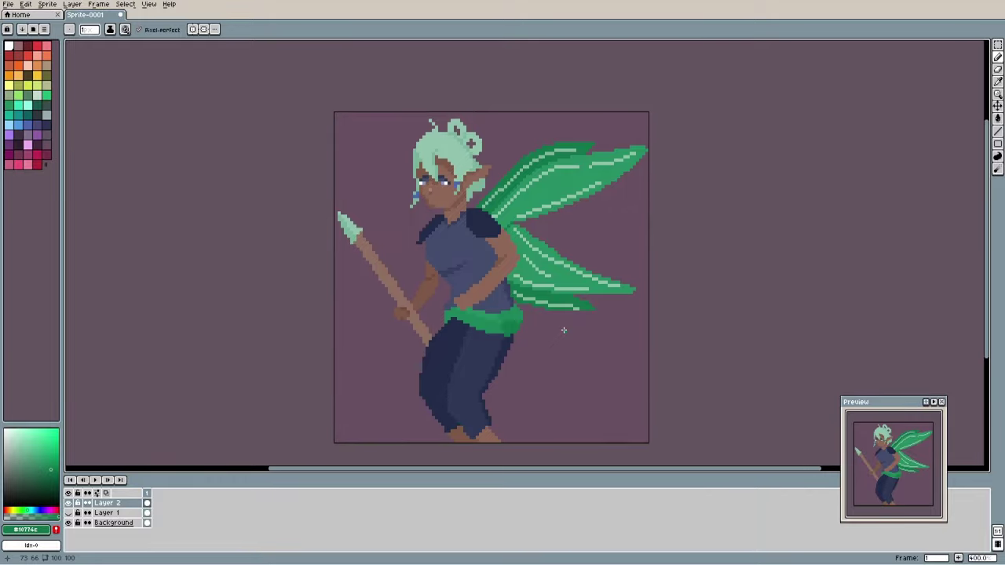
Sample a brown from the forward hand and draw a darker shading line along the staff.
alt+click(402, 308)
scroll(402, 308, up, 3)
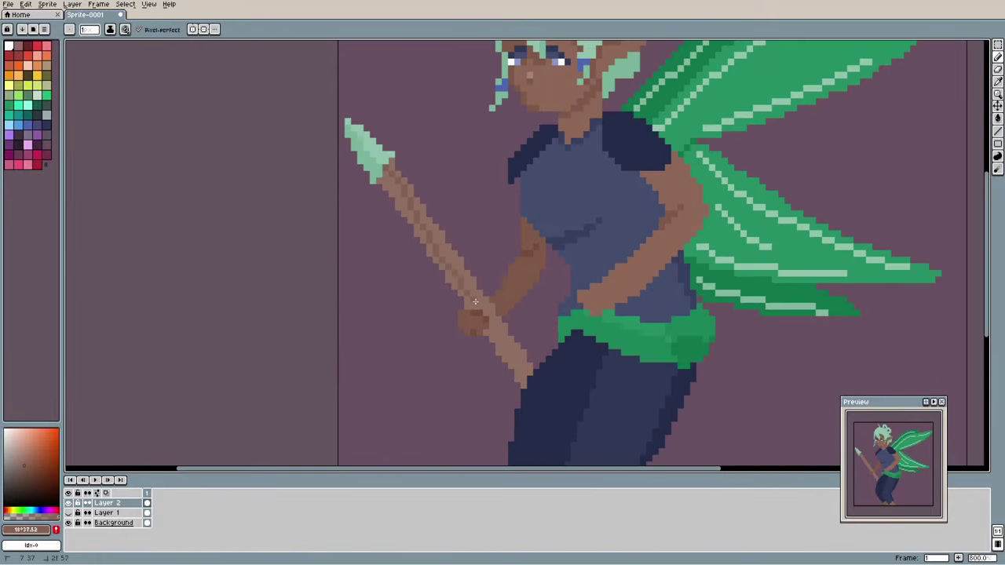
scroll(484, 322, down, 3)
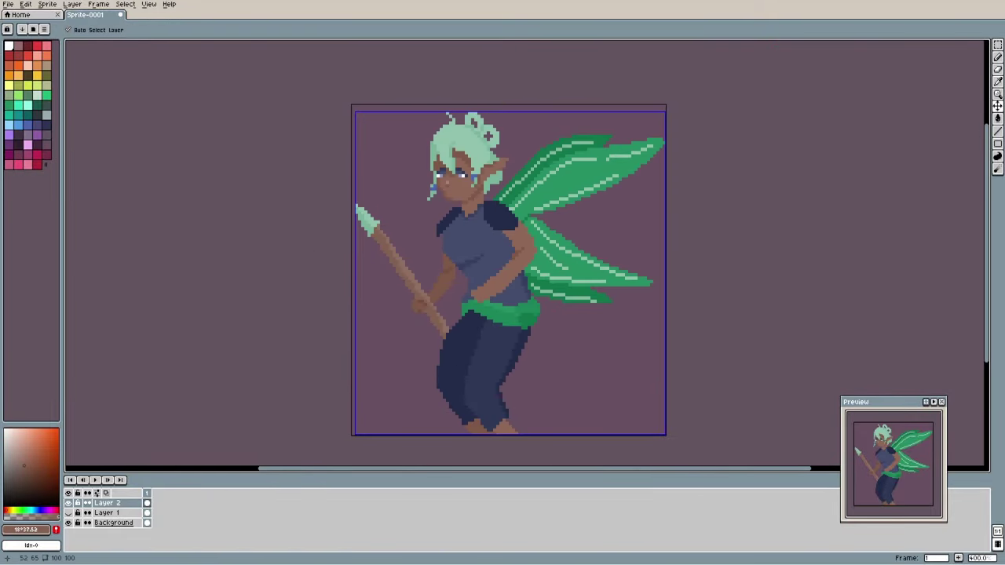